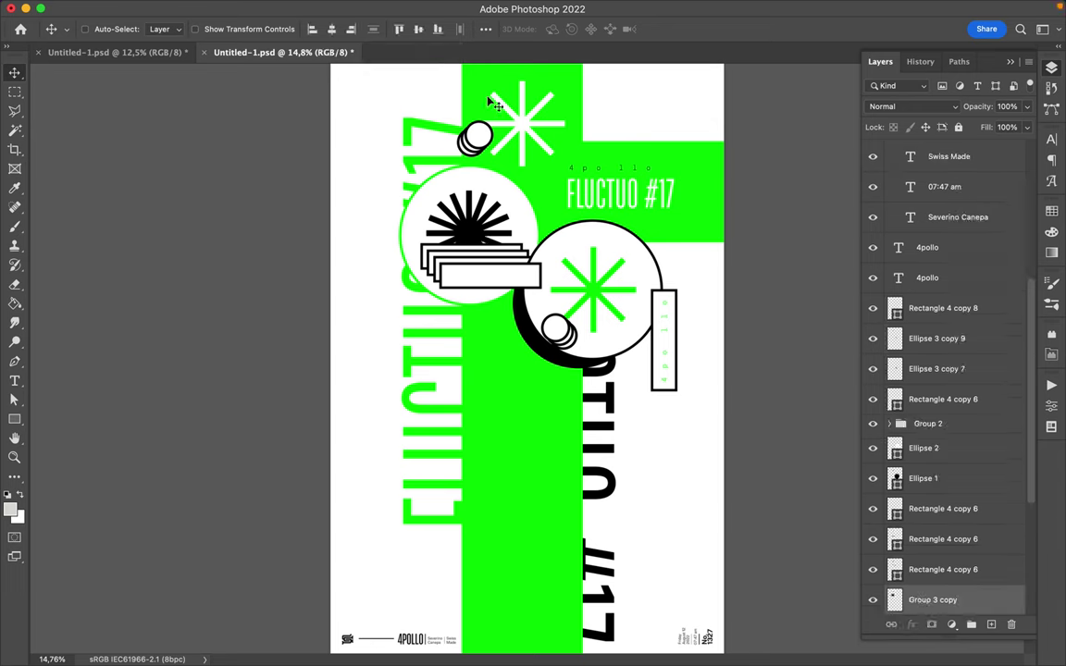
Step: Move the sunburst circle lower and the green asterisk circle to the lower left, aligned to canvas
drag(480, 232, 517, 379)
click(486, 28)
click(532, 165)
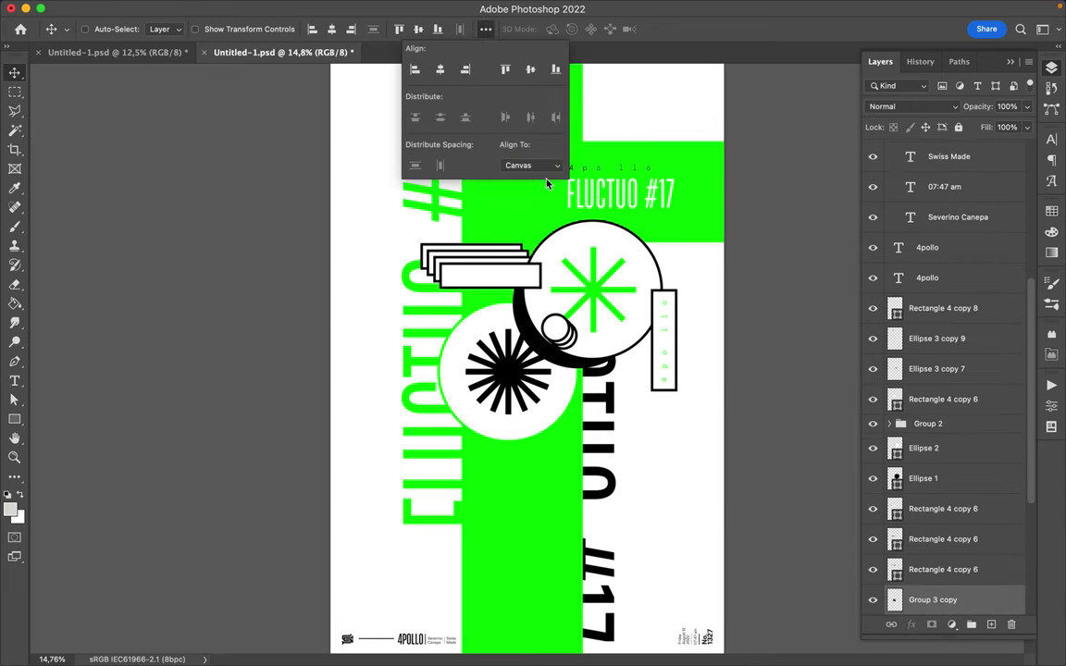
click(890, 423)
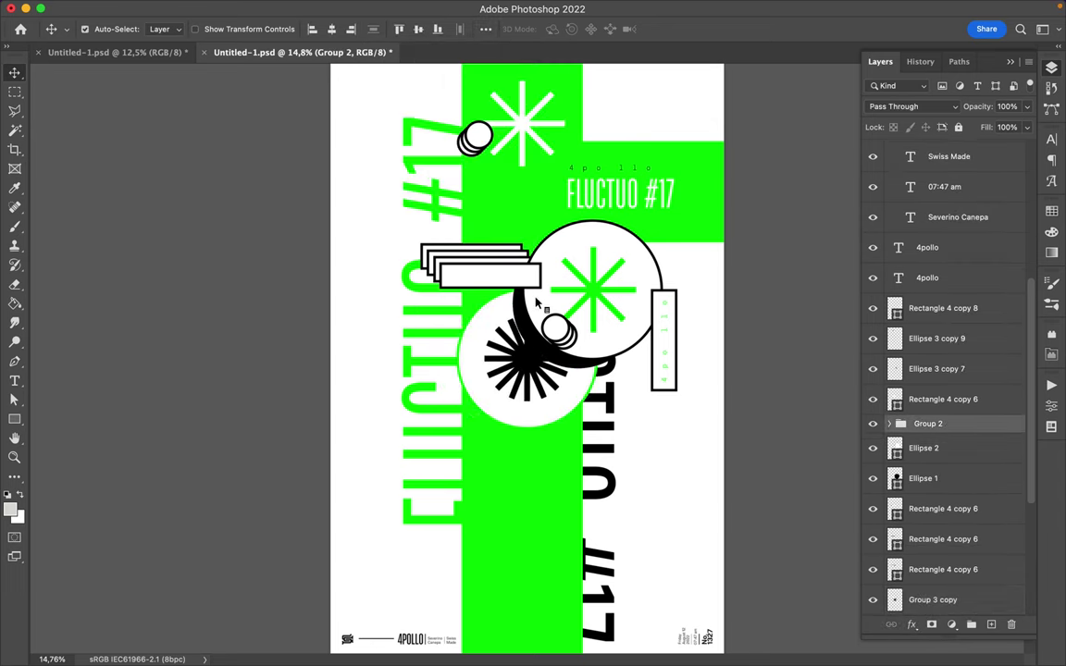
drag(592, 296, 470, 436)
drag(950, 602, 934, 440)
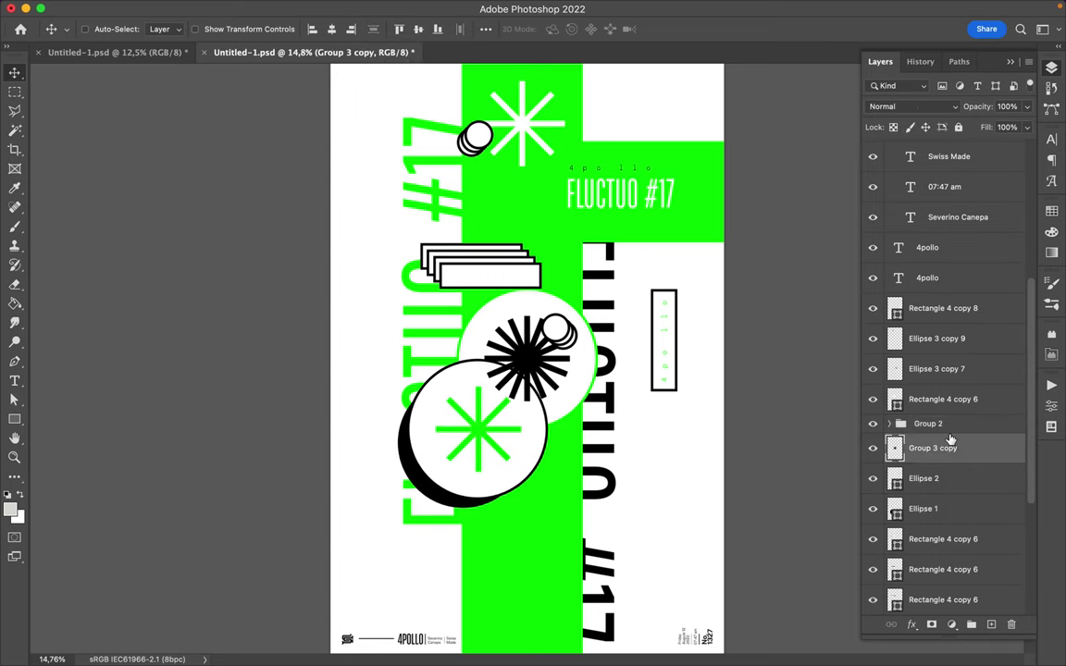
drag(424, 441, 440, 424)
Step: Undo two changes, nudge the asterisk circle up-right, and move the small stacked circles lower
key(ctrl+z)
key(ctrl+z)
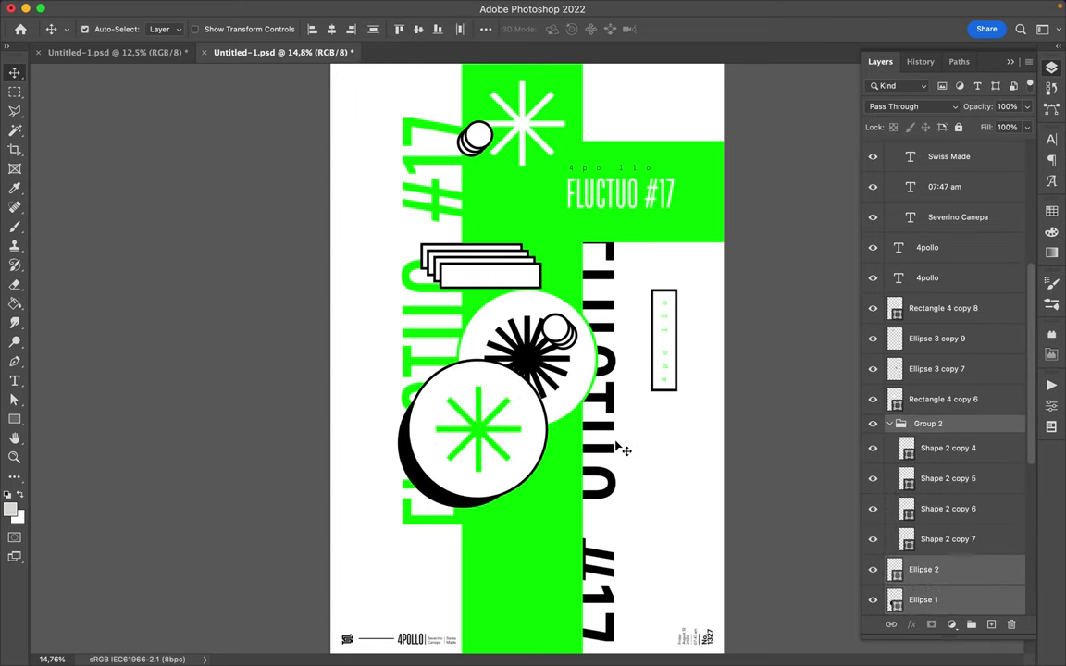
key(ctrl+z)
drag(441, 421, 451, 413)
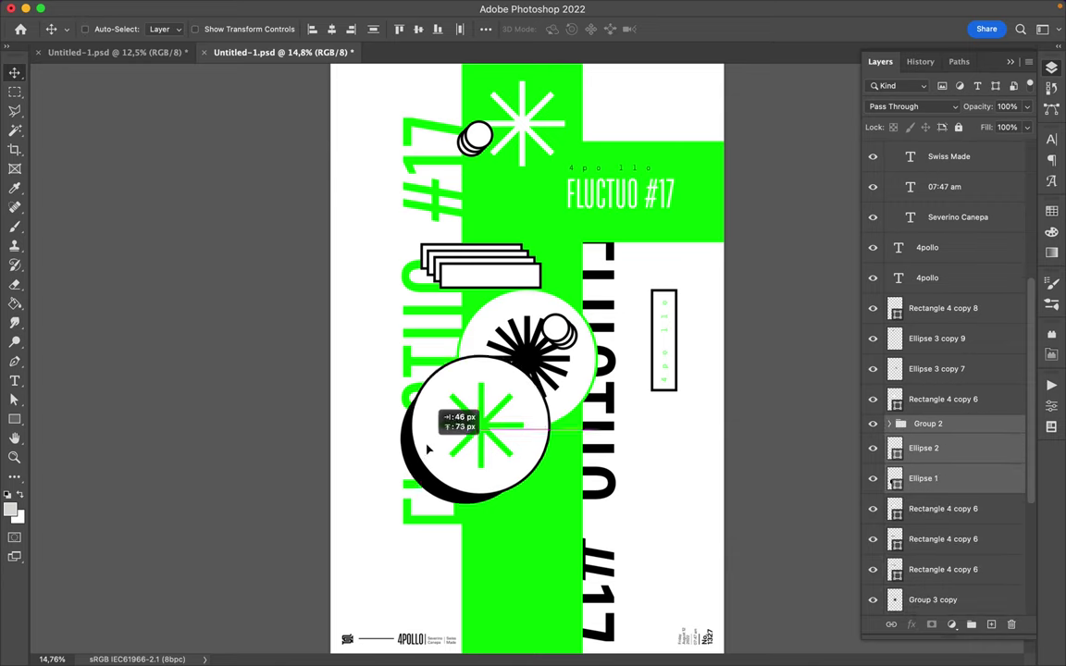
drag(567, 328, 579, 301)
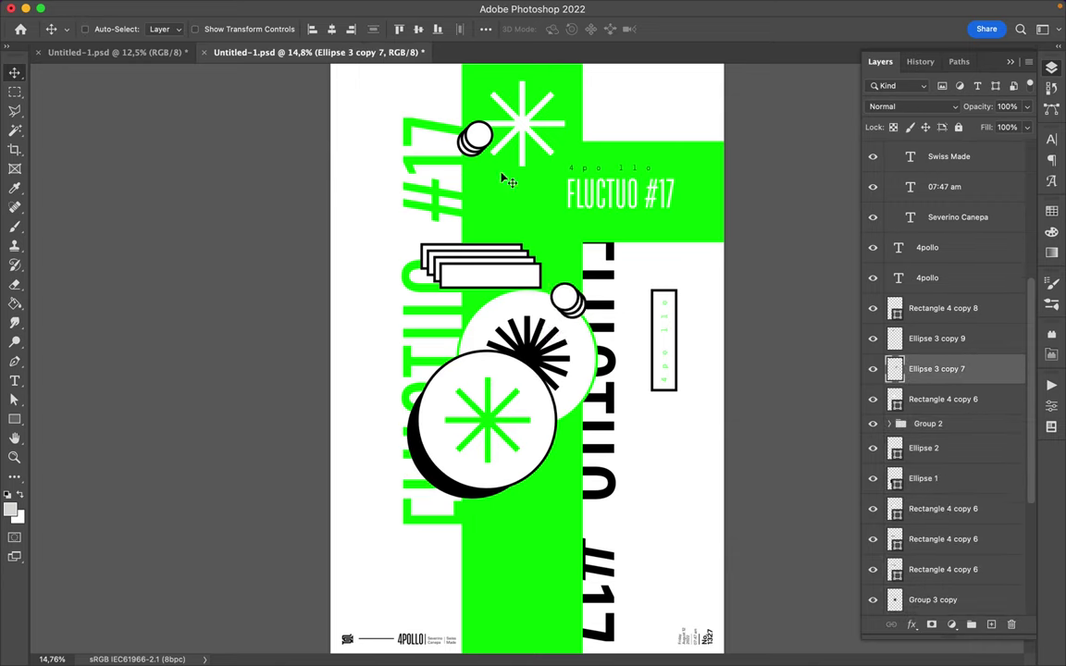
drag(479, 139, 528, 508)
click(425, 316)
key(ctrl+t)
Step: Rotate the green FLUCTUO #17 text 90° to horizontal and position it across the poster middle
drag(375, 97, 236, 205)
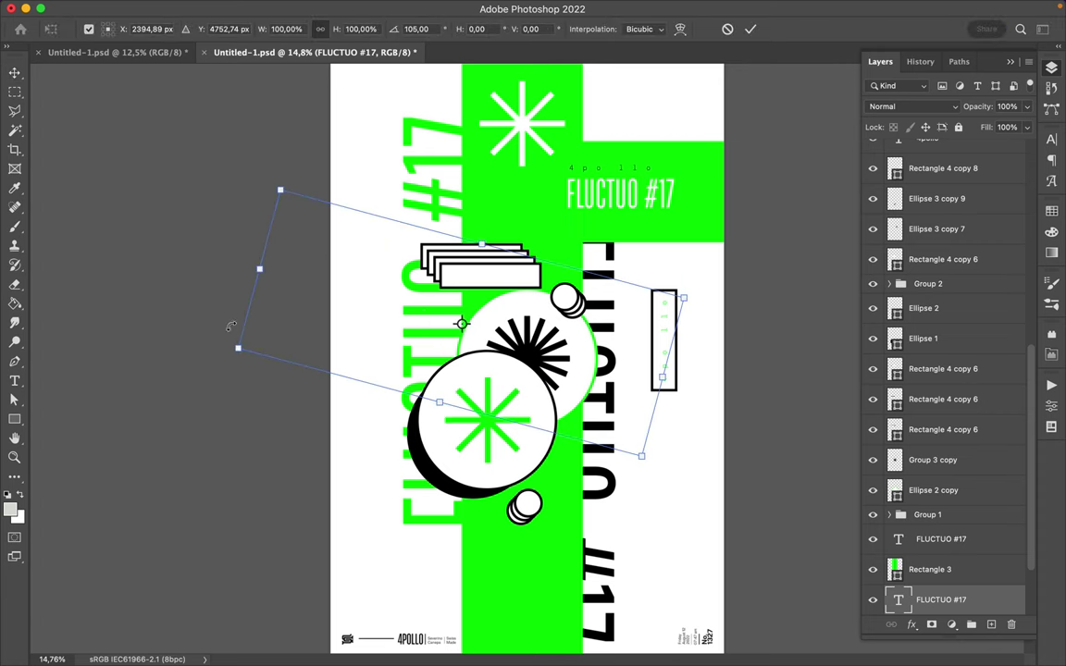
drag(227, 305, 250, 201)
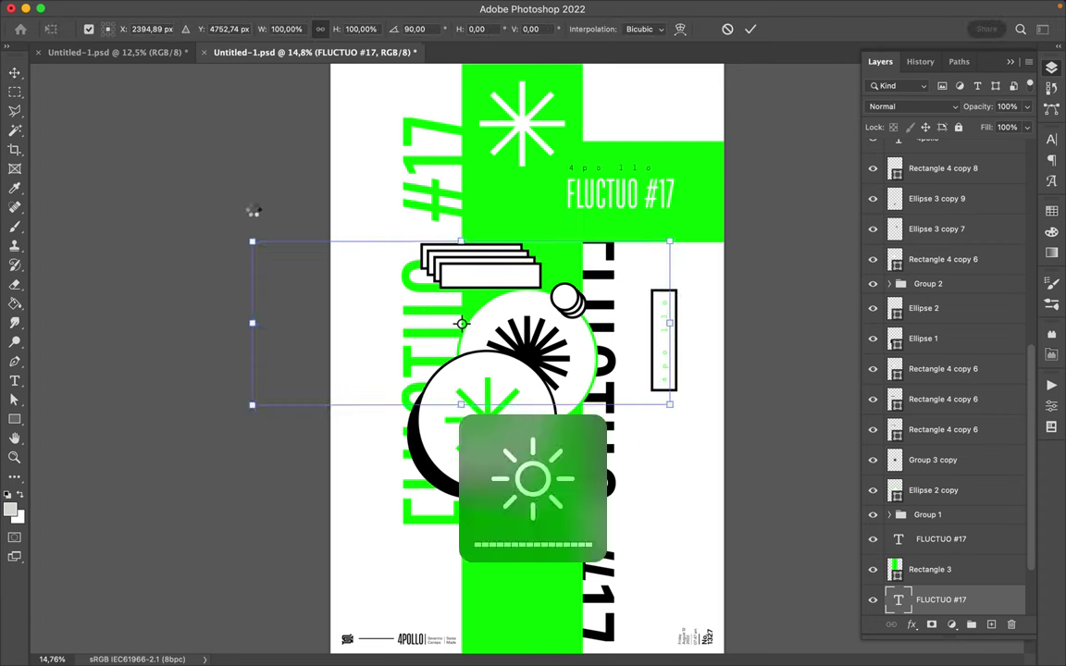
key(Return)
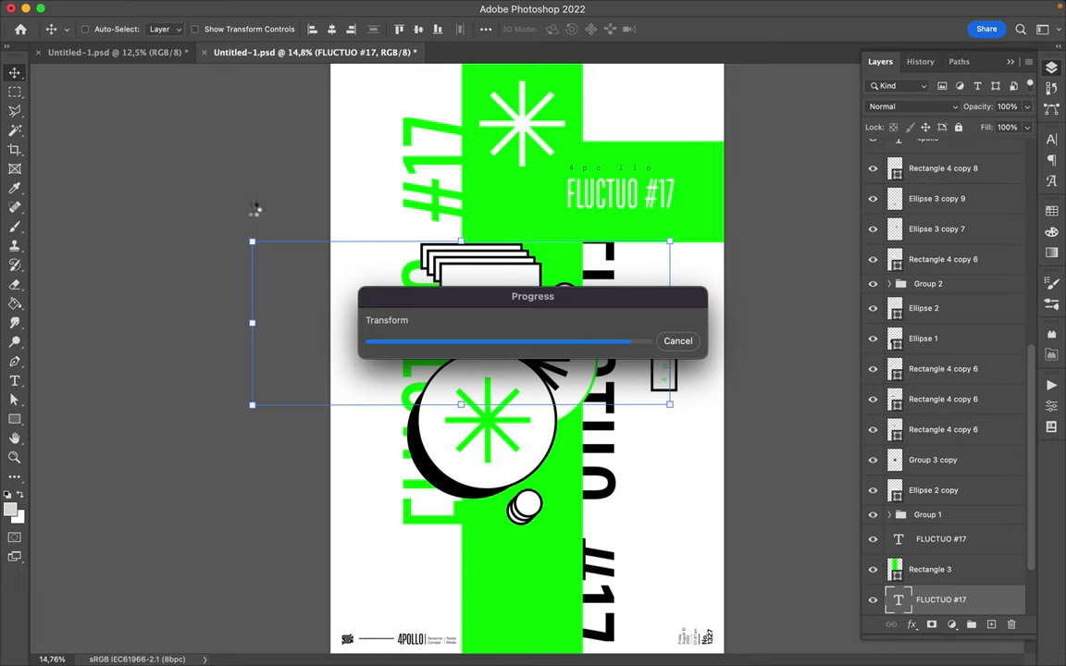
drag(257, 268, 471, 299)
key(ctrl+z)
key(t)
drag(685, 297, 685, 308)
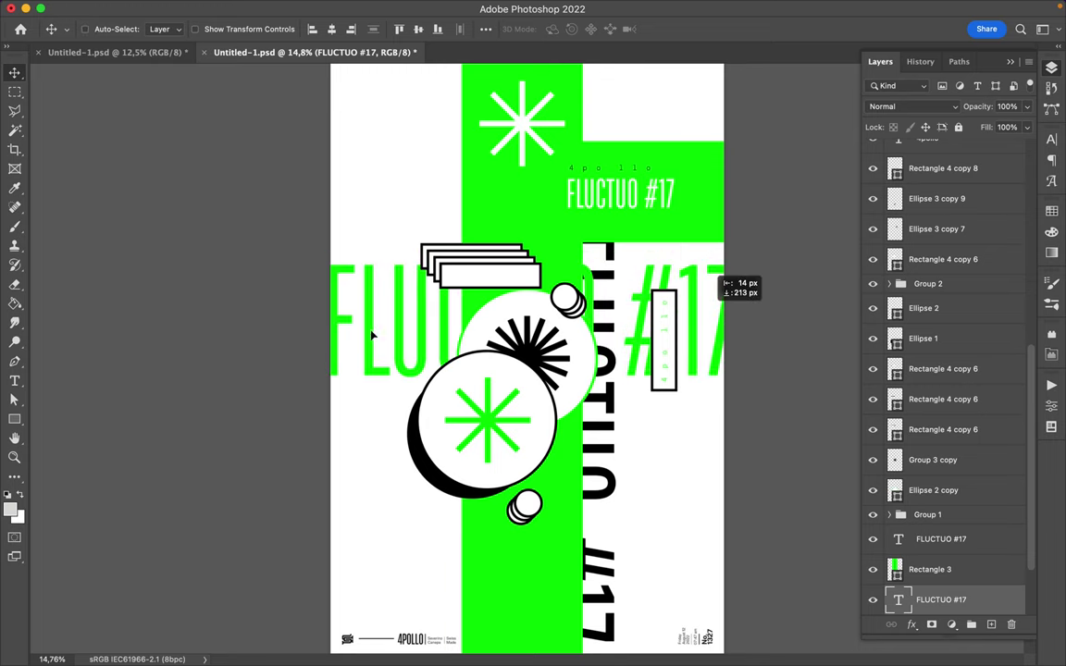
Step: Edit the green headline to read FLUCTUO #18 and nudge it slightly right
click(685, 308)
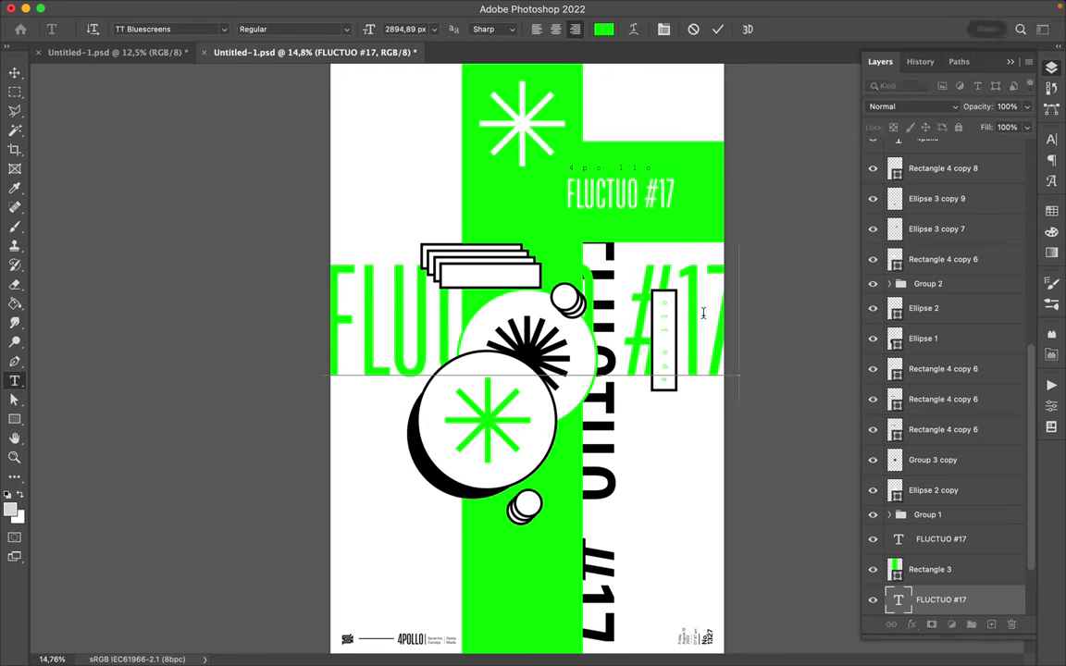
key(BackSpace)
text(8)
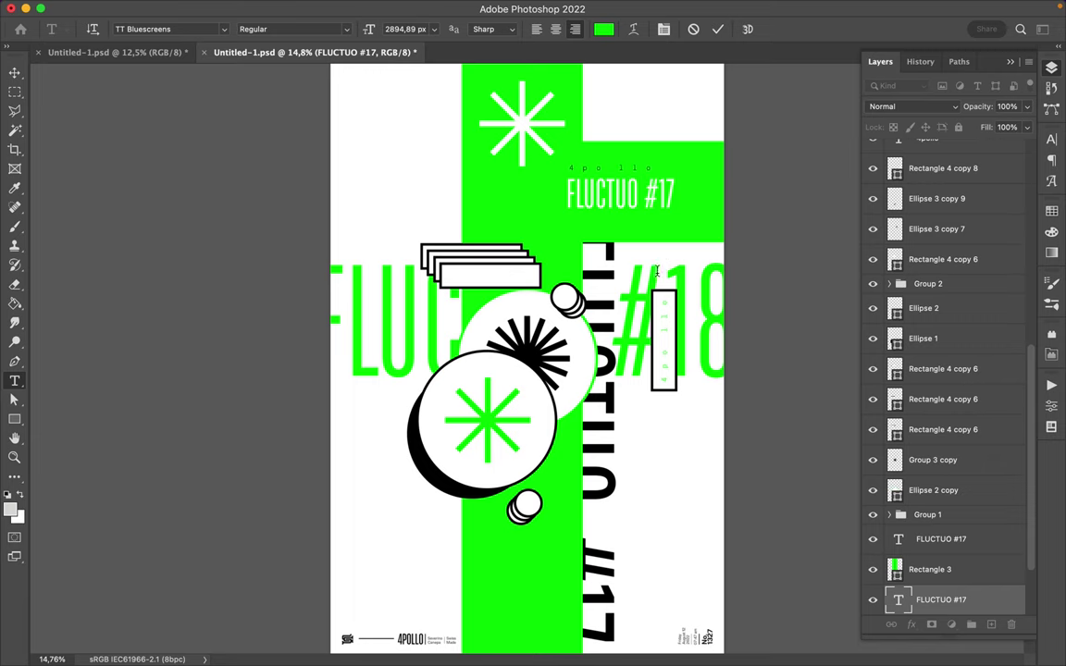
key(ctrl+Return)
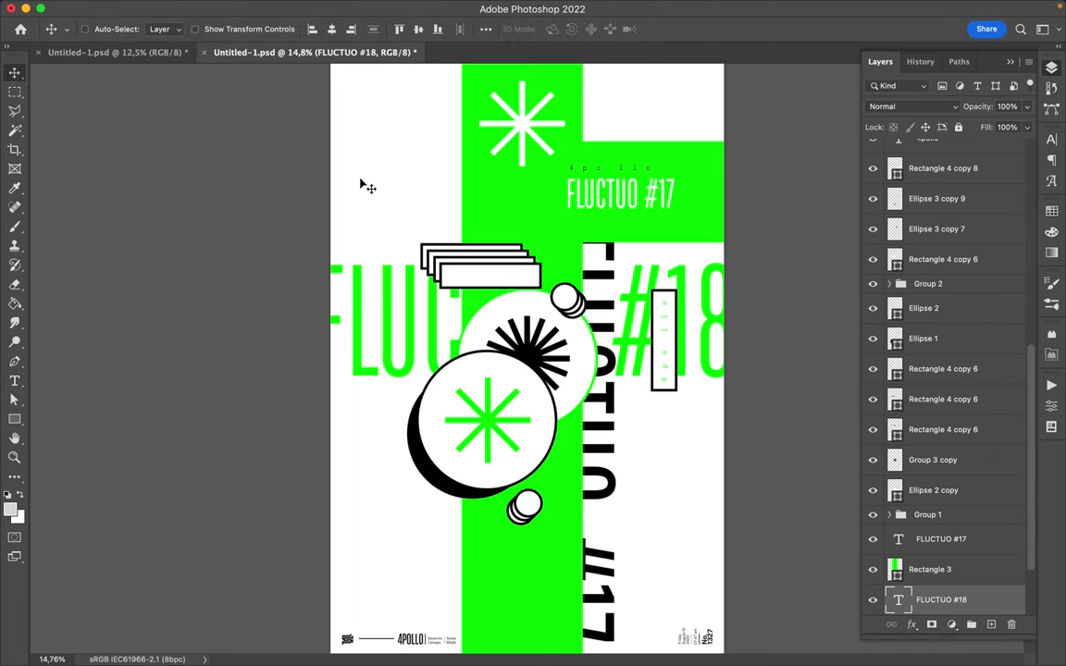
right_click(19, 77)
drag(435, 319, 450, 307)
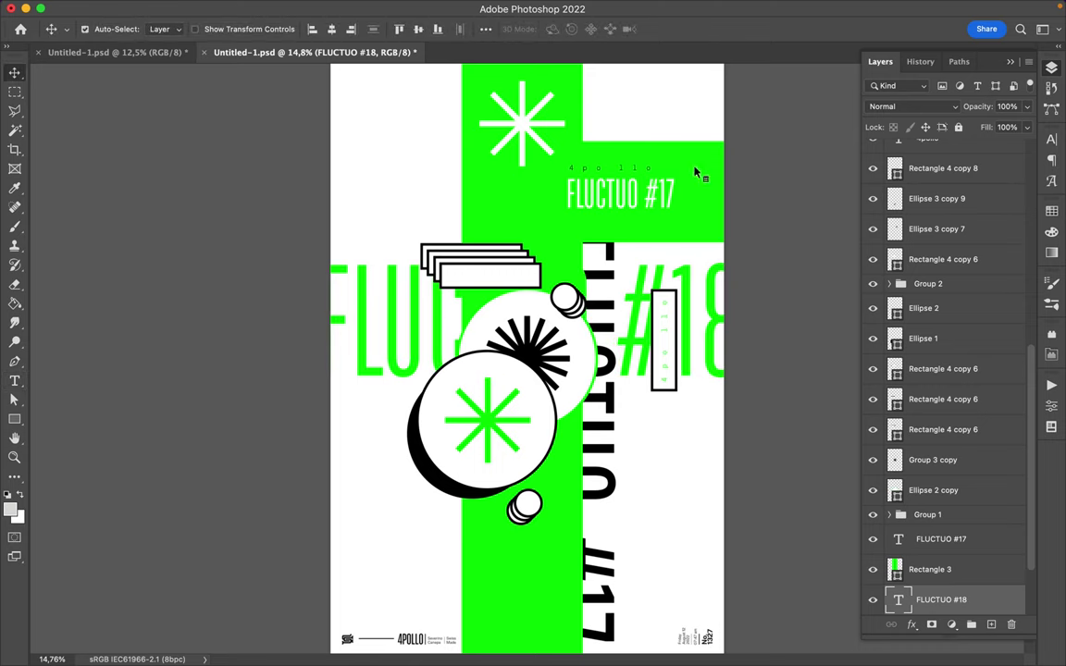
Step: Shorten the vertical green bar from the bottom with Free Transform
click(541, 213)
key(ctrl+t)
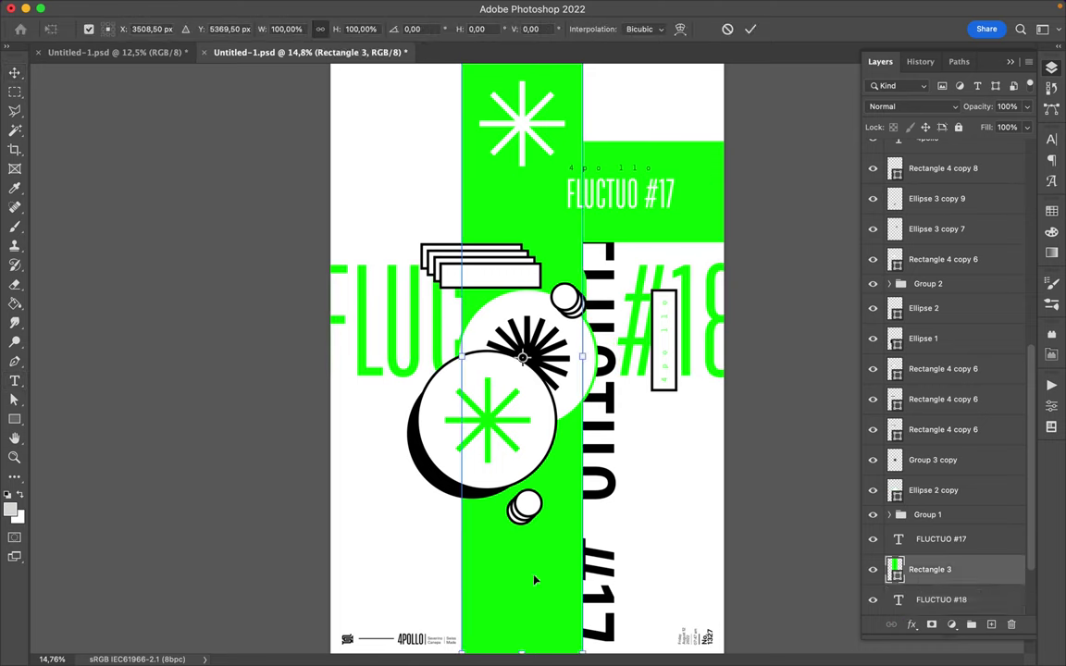
drag(521, 652, 519, 174)
key(Return)
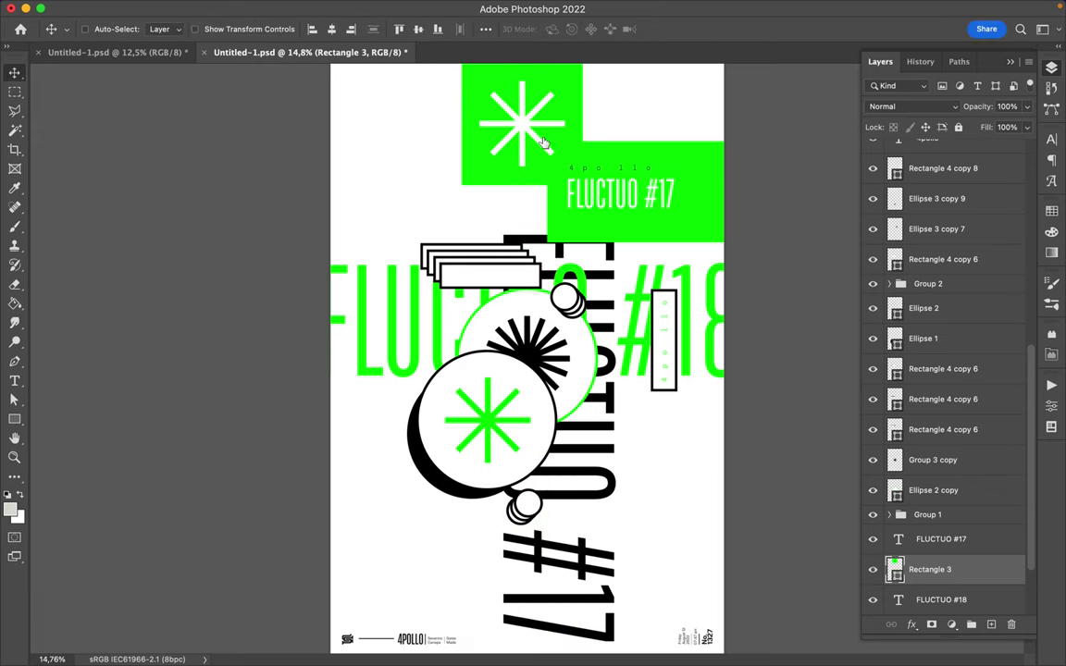
Step: Vertically centre the green asterisk block on the canvas and tuck it left behind the circles
ctrl+click(532, 135)
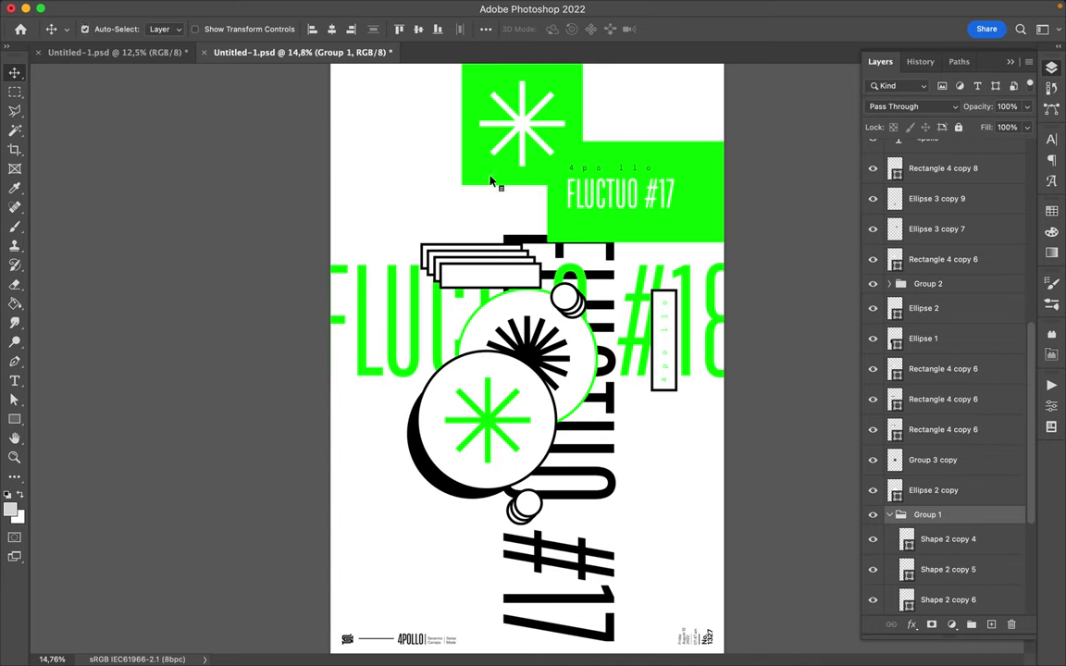
click(333, 32)
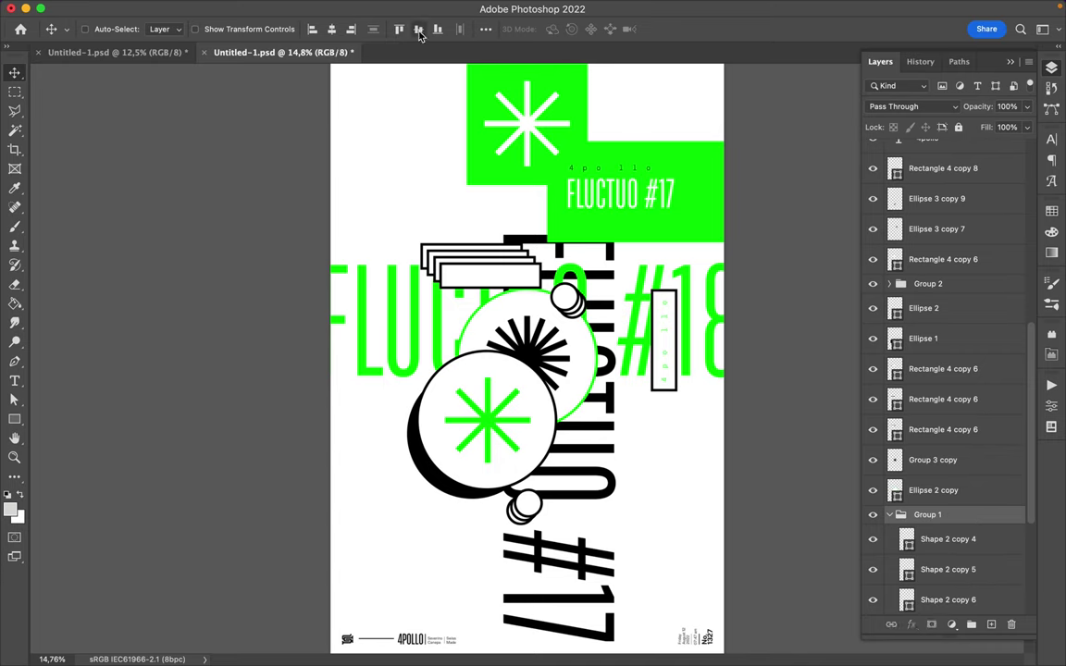
click(419, 29)
drag(541, 313, 441, 311)
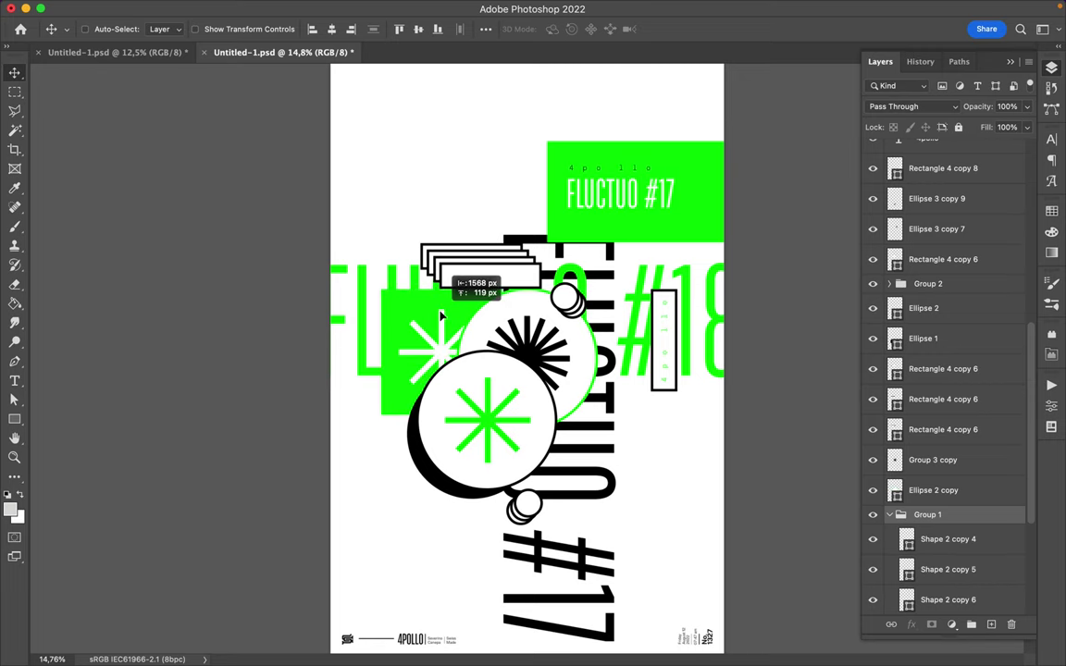
drag(442, 312, 454, 322)
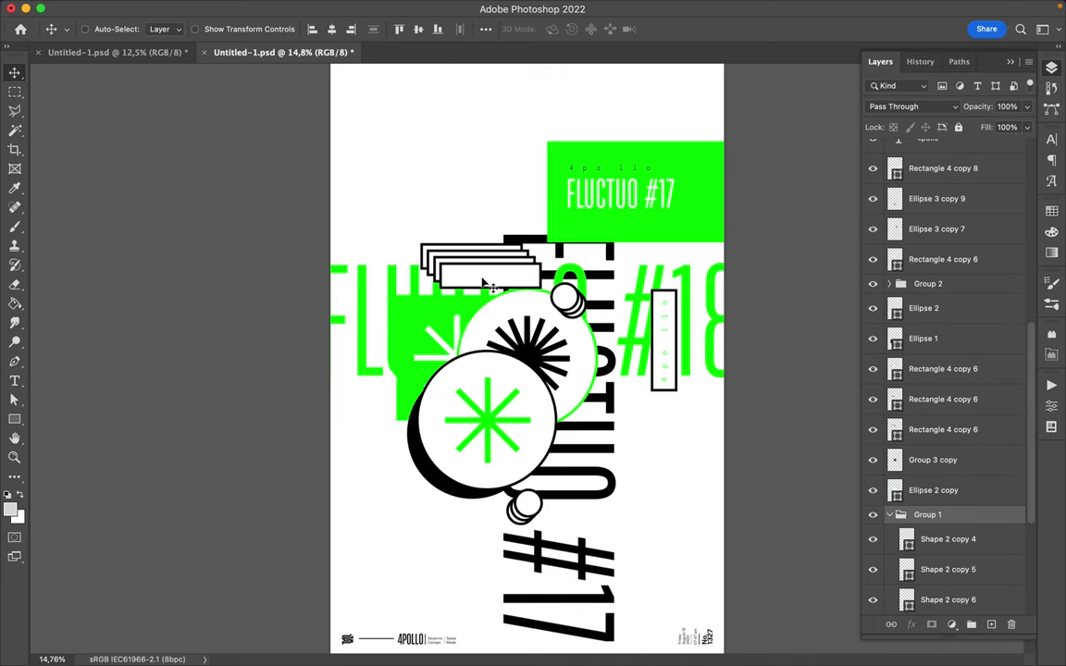
Step: Select the stacked outline rectangles and shift them slightly lower
click(434, 248)
shift+click(445, 274)
drag(446, 276, 451, 296)
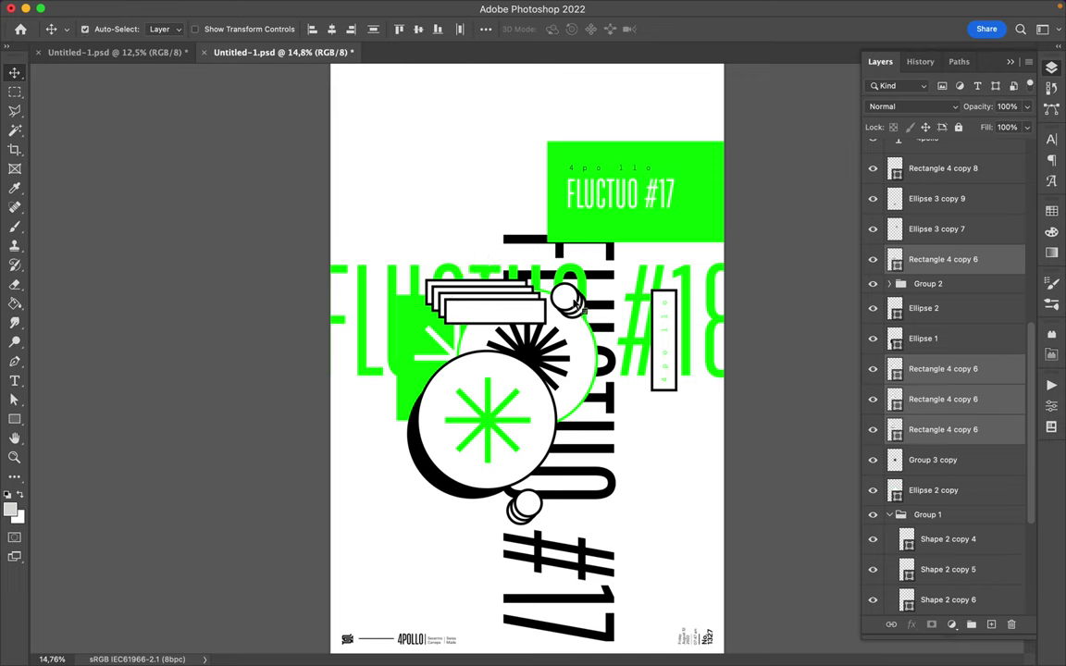
Step: Move the small circles down-right and the green FLUCTUO #17 label block to lower middle
click(566, 296)
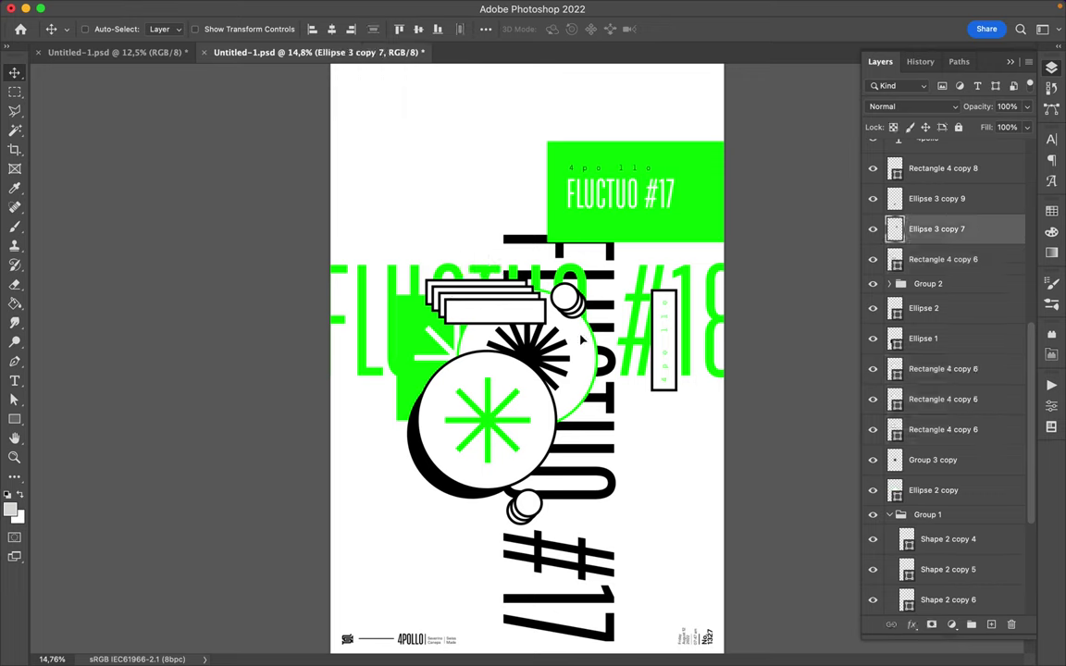
drag(583, 339, 603, 389)
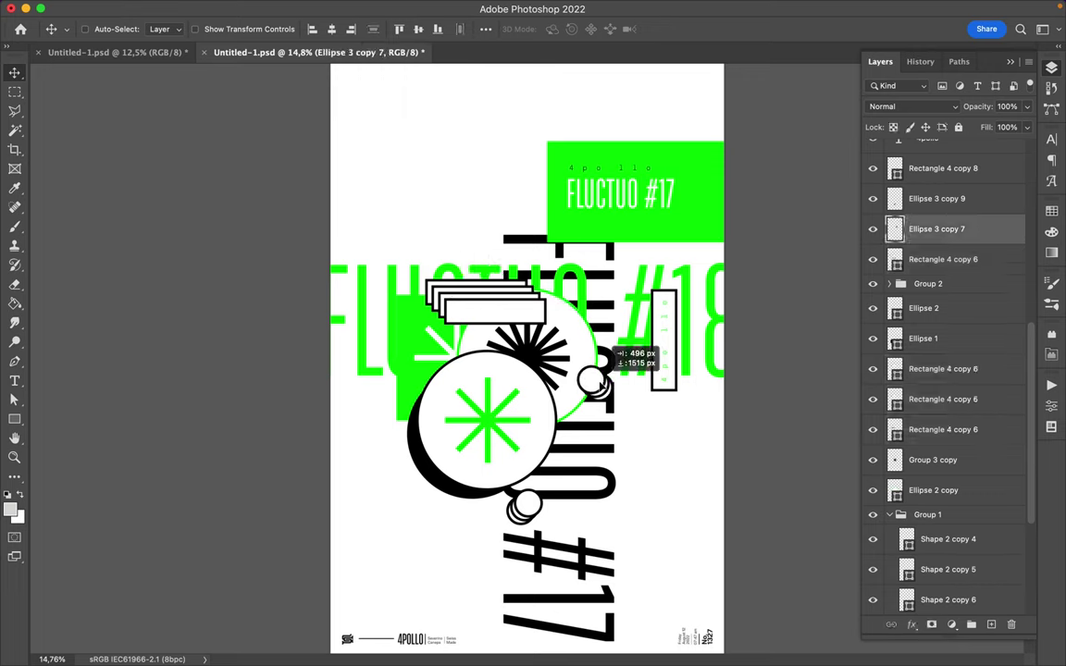
click(635, 198)
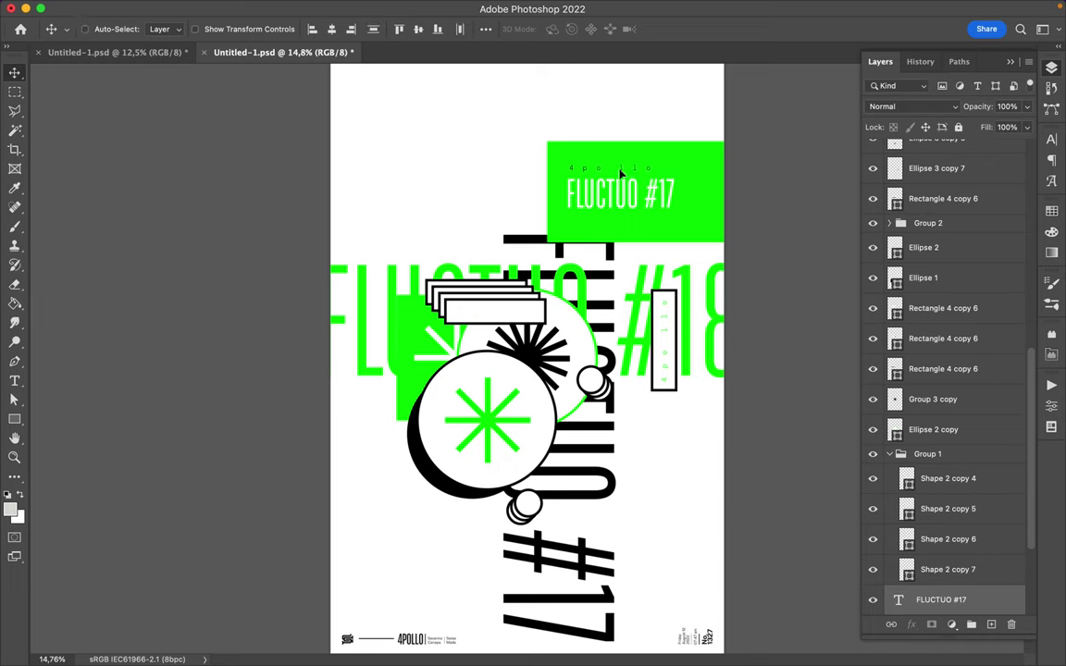
drag(621, 173, 636, 408)
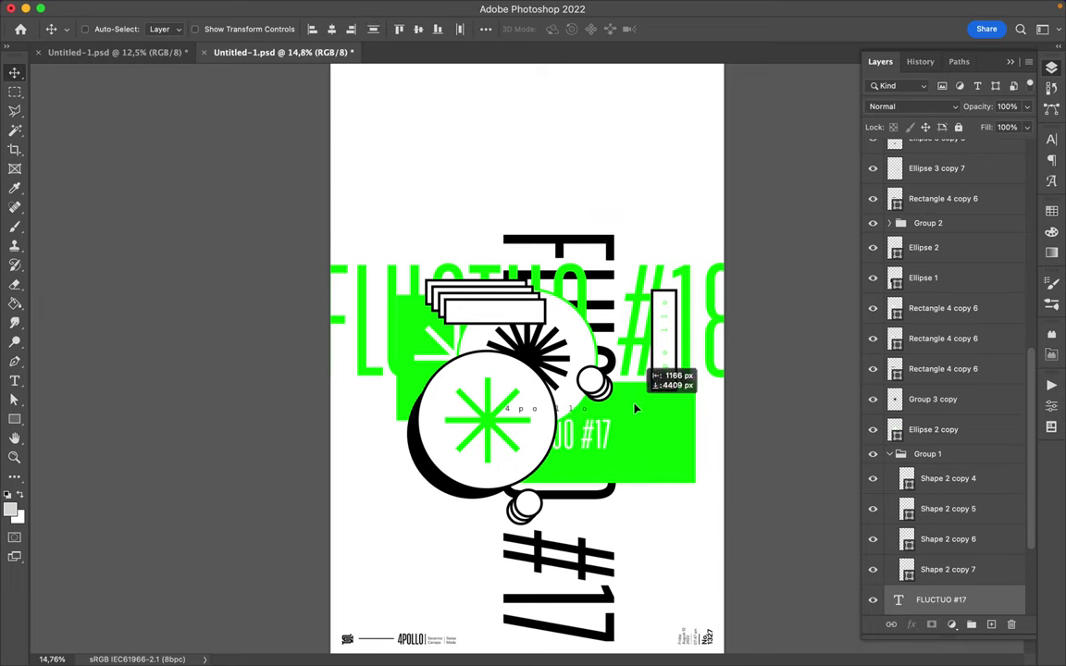
Step: Move the 4pollo label text out from behind the circle
super+click(514, 368)
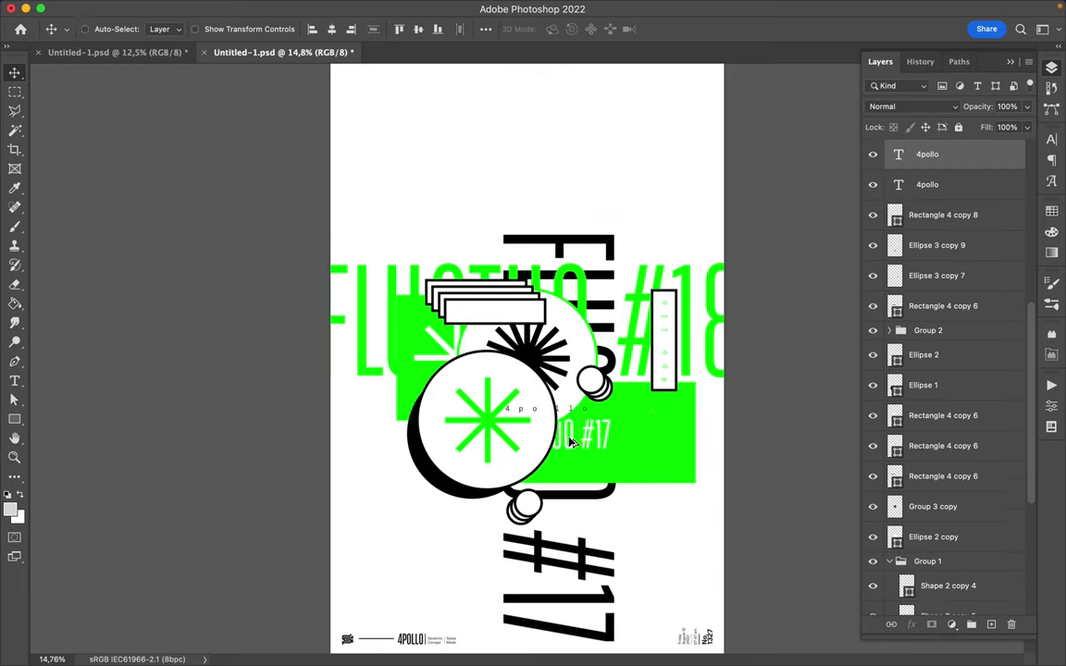
drag(562, 393, 632, 457)
super+click(560, 248)
key(super+t)
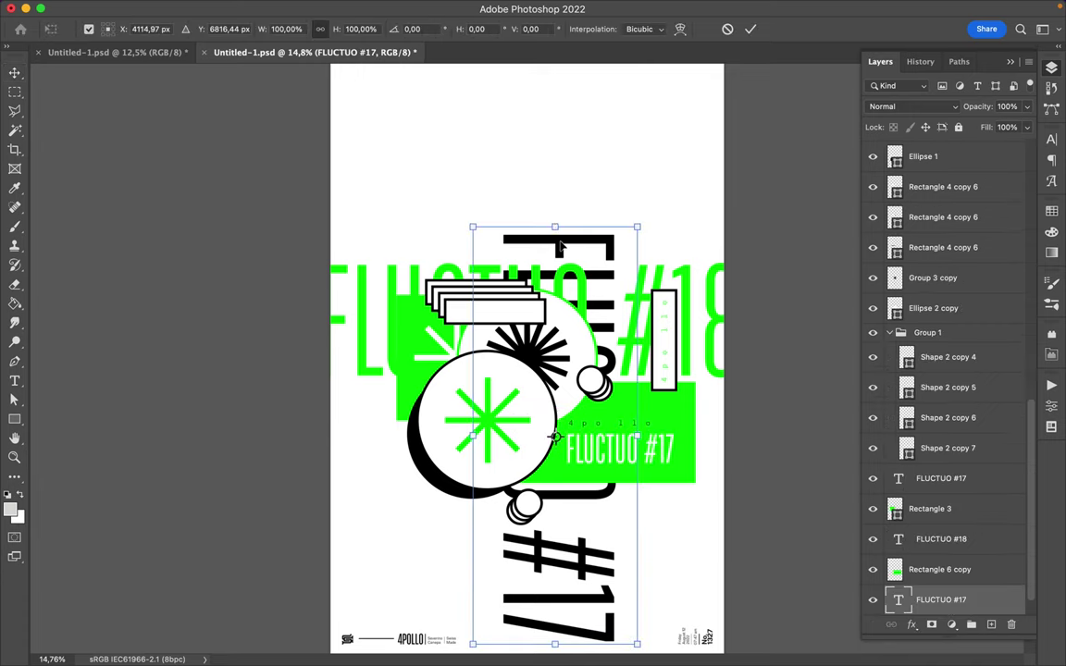
Step: Rotate the black FLUCTUO #17 text to horizontal and shift it left across the lower middle
drag(554, 218, 441, 450)
key(Return)
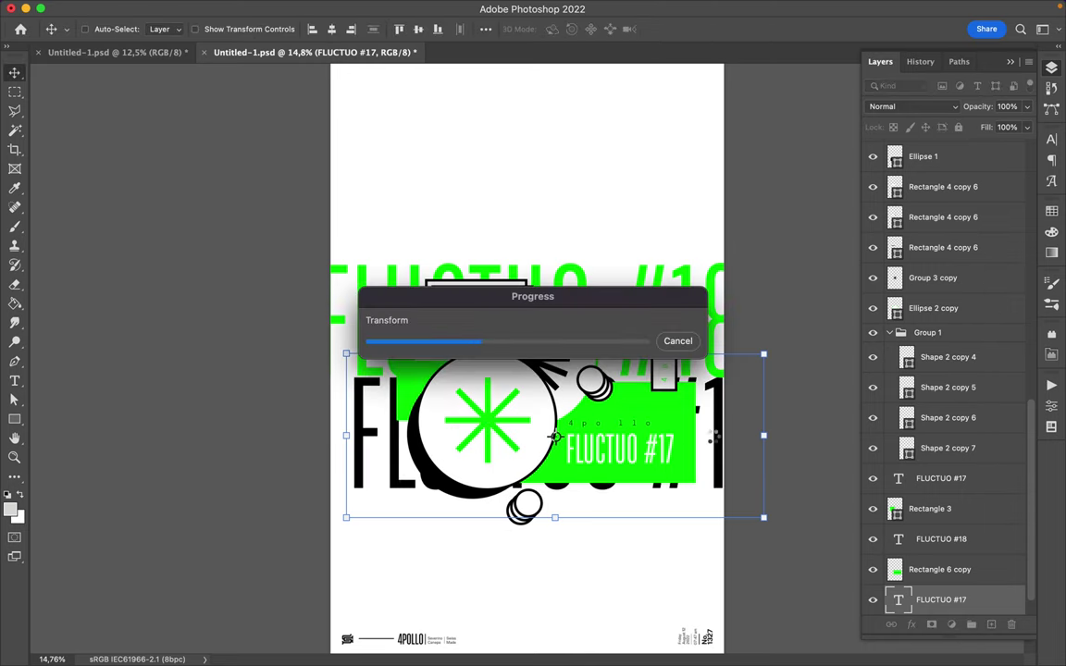
drag(711, 435, 689, 435)
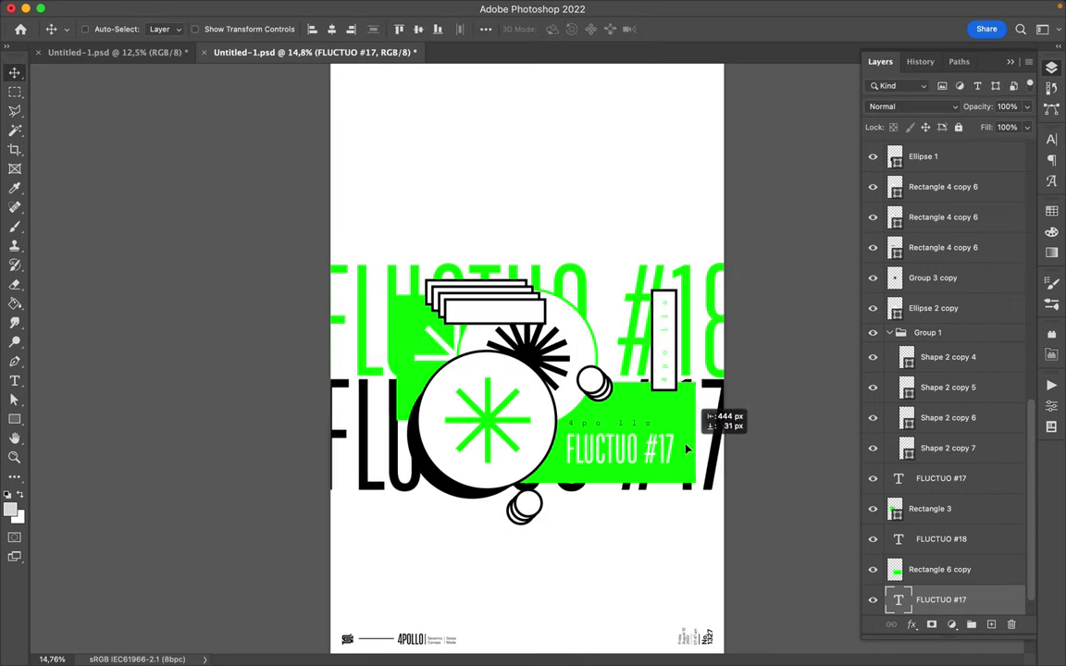
click(17, 382)
click(734, 426)
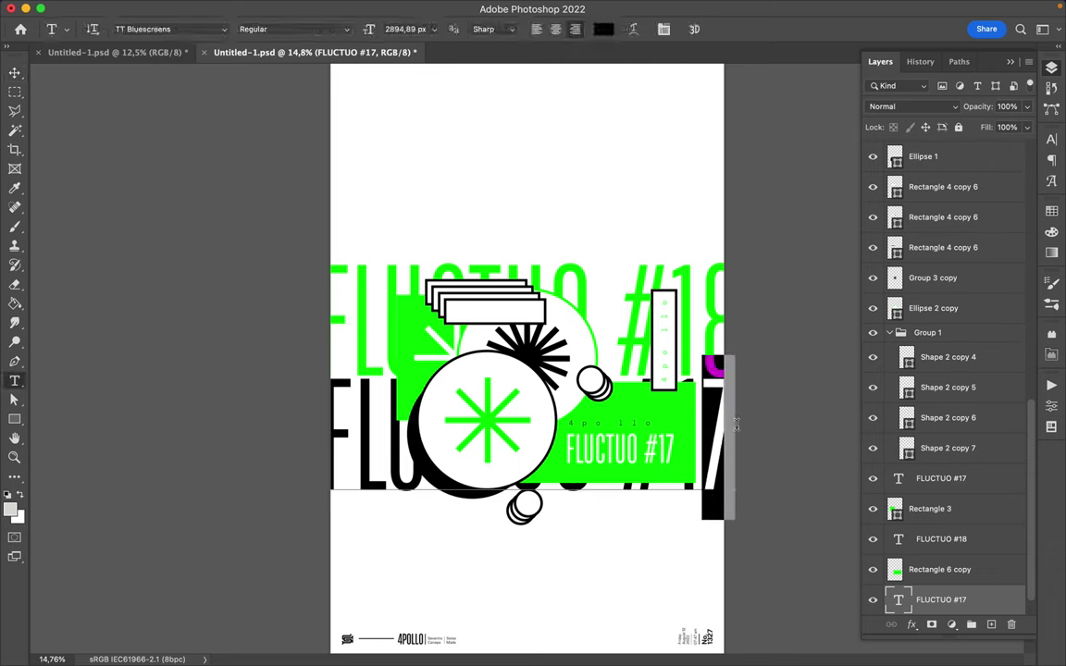
text(8)
click(15, 72)
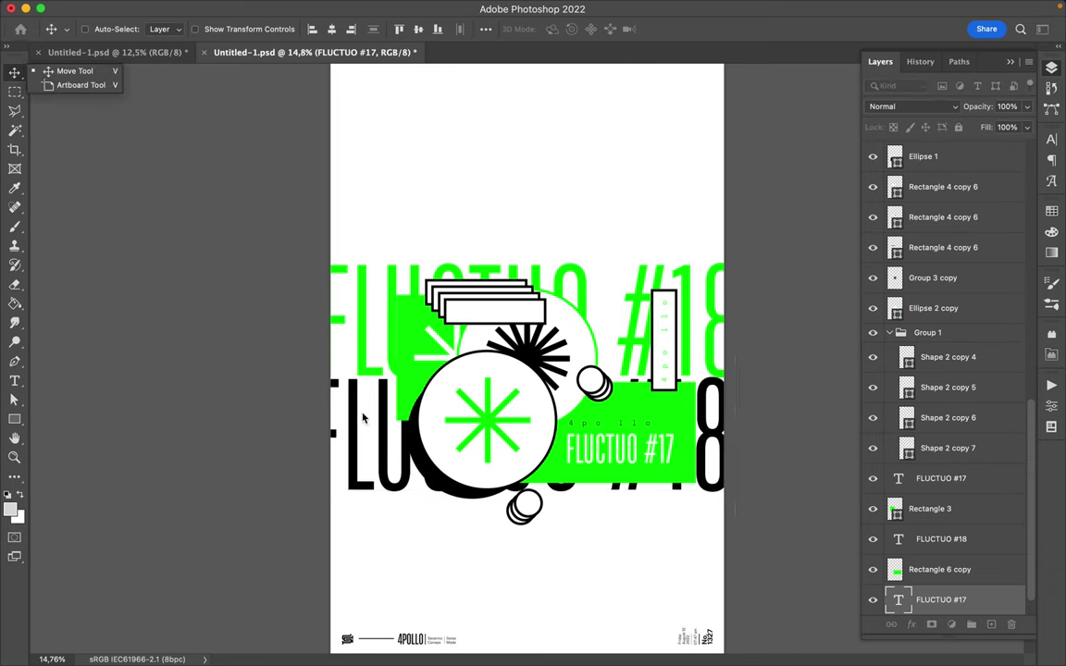
Step: Duplicate the stacked rectangles, flip the copy horizontally, and settle it under the green bar
drag(359, 418, 365, 435)
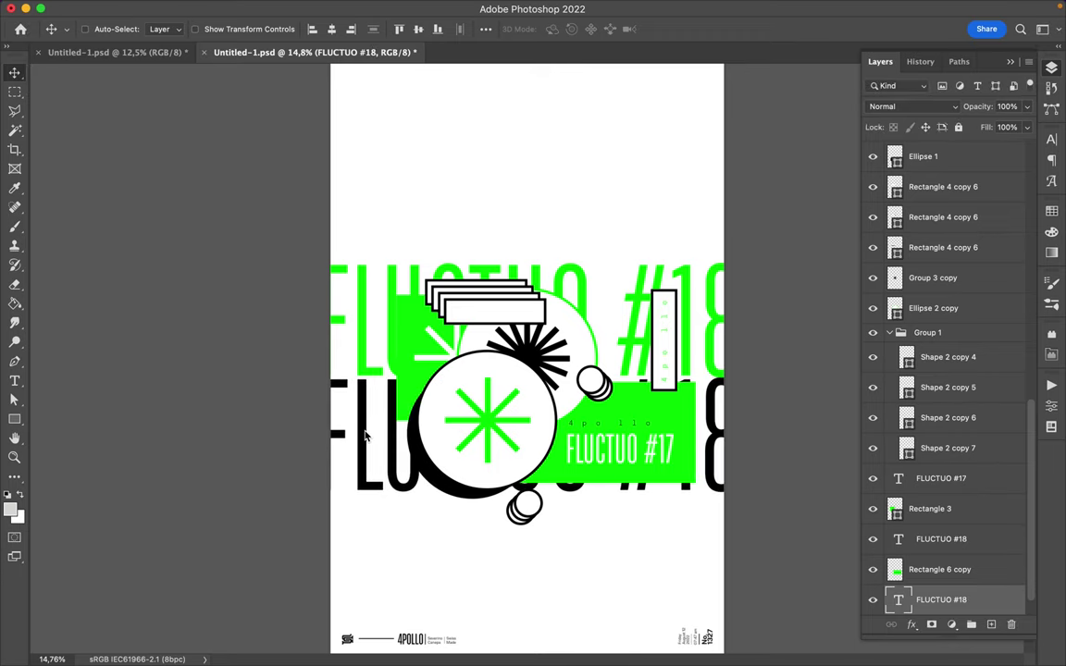
click(446, 305)
drag(453, 299, 491, 535)
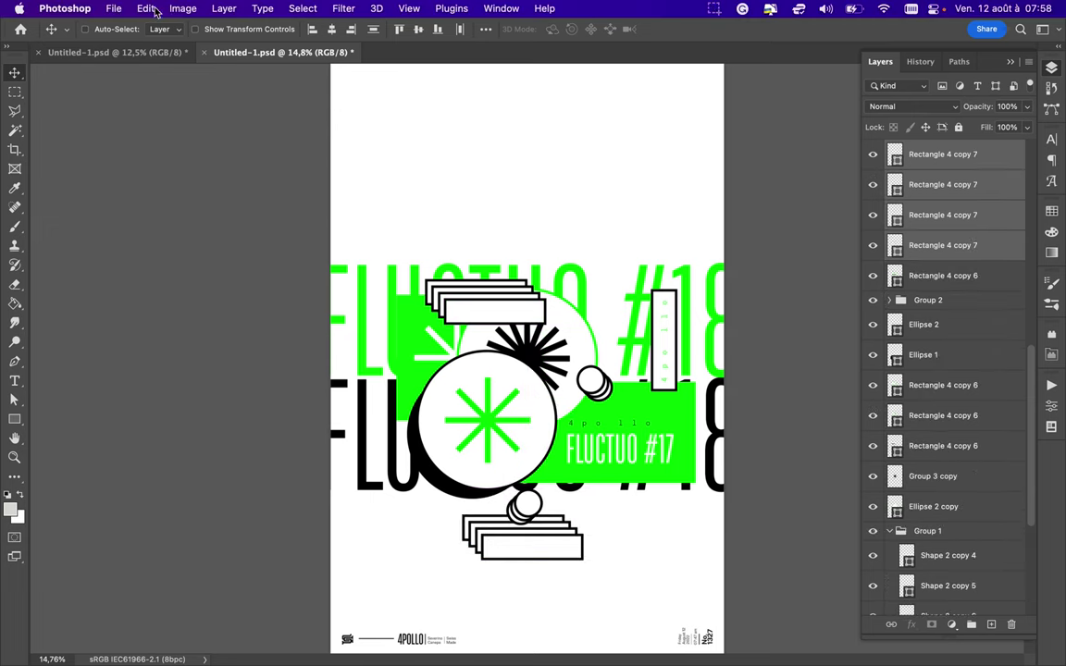
click(182, 8)
click(146, 8)
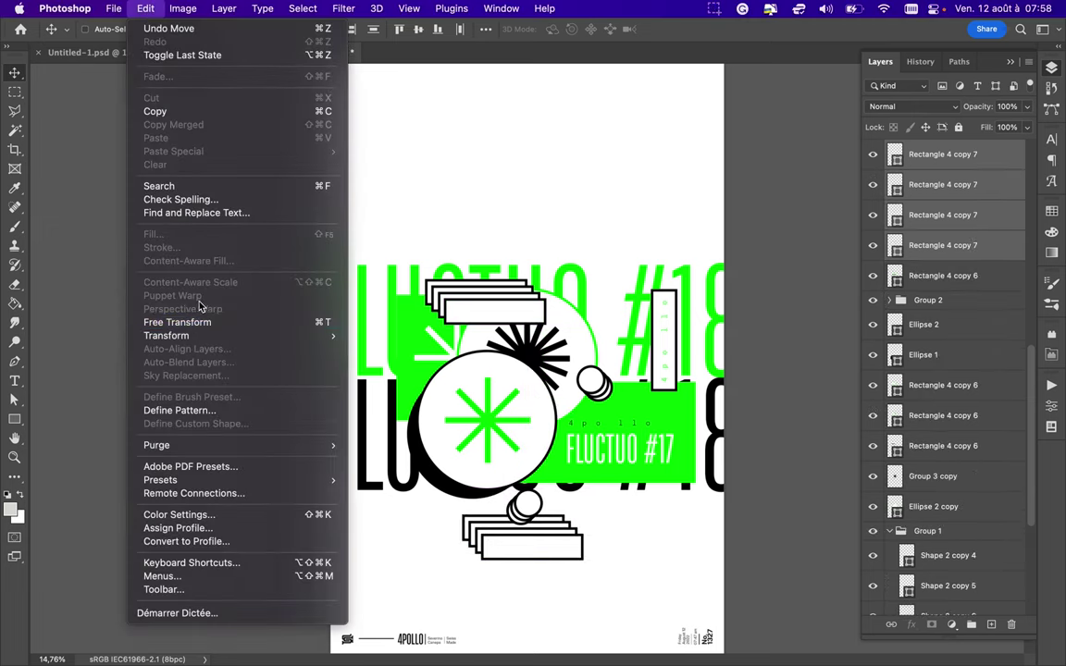
click(394, 598)
drag(502, 547, 603, 512)
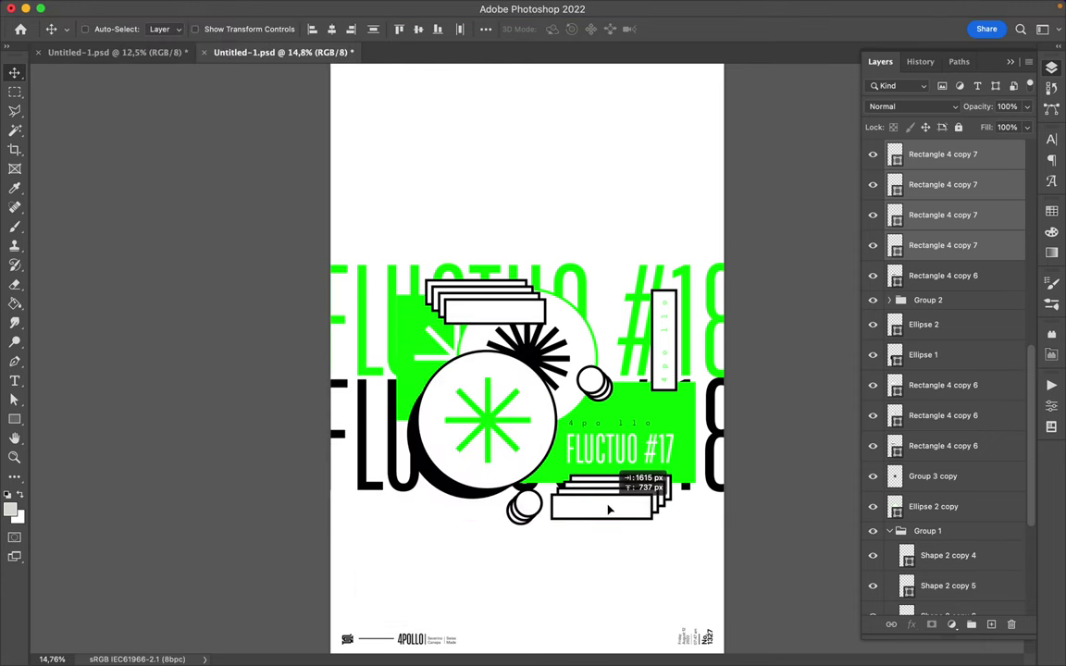
drag(603, 512, 606, 511)
Step: Copy the small circles to the lower left, adjust the rectangle stack, and move the 4pollo box up-left
drag(541, 520, 404, 504)
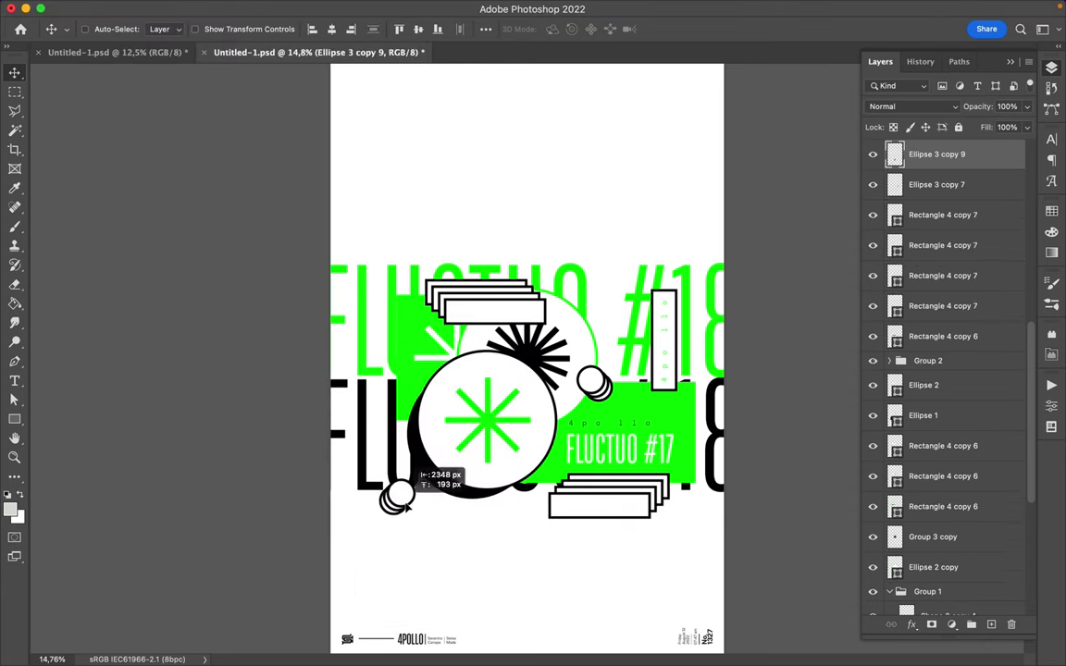
click(662, 496)
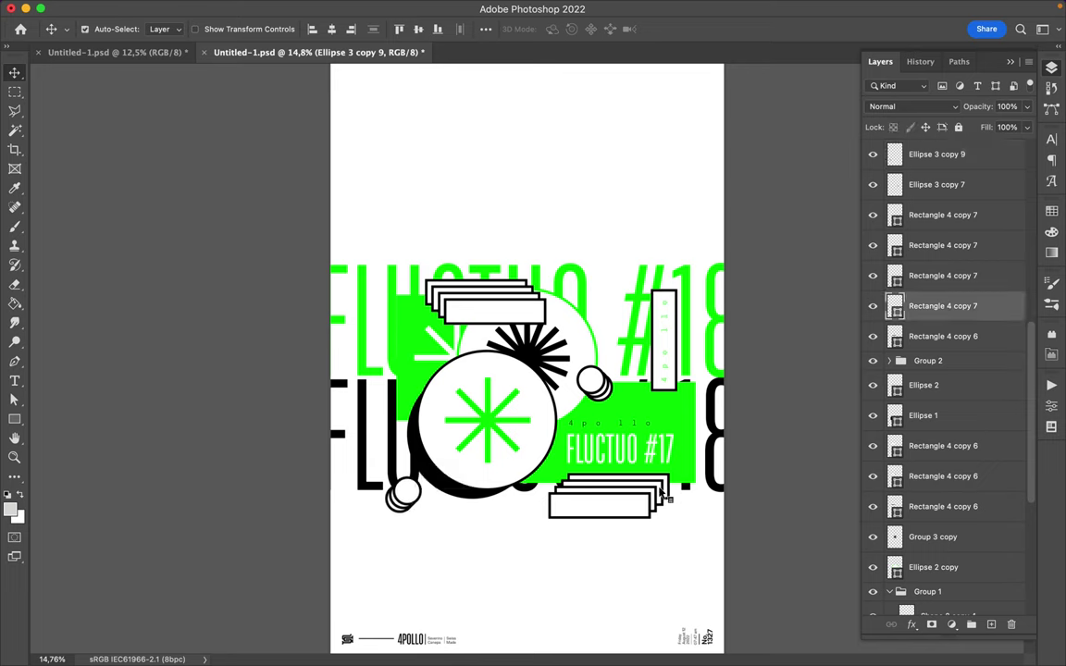
drag(663, 496, 646, 494)
mouse_move(664, 343)
mouse_down()
mouse_move(630, 323)
mouse_move(609, 275)
mouse_up()
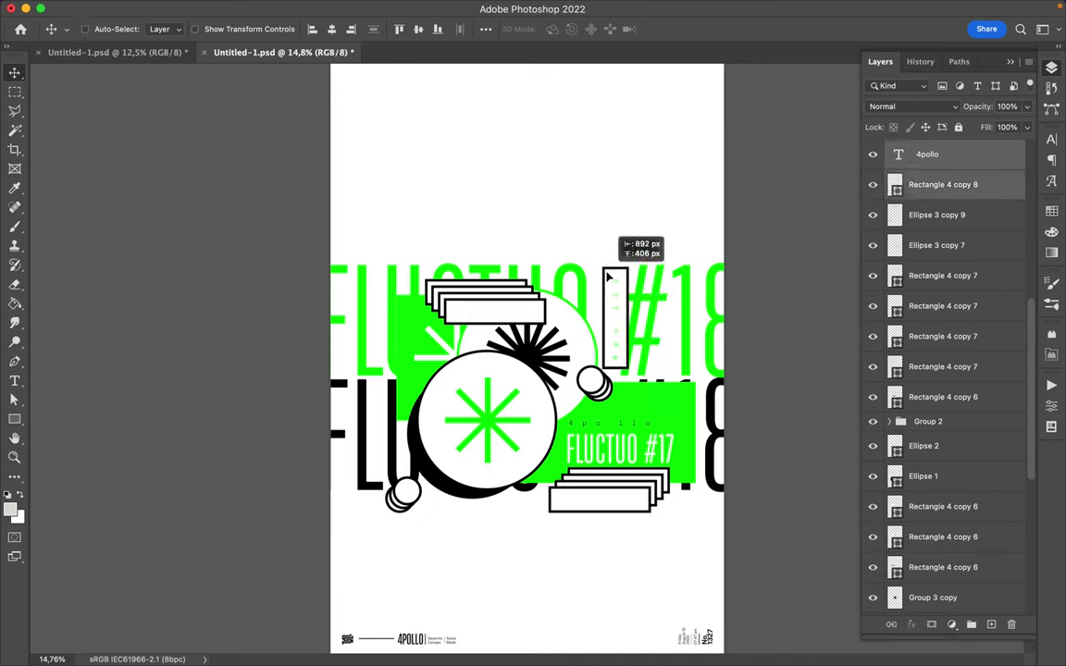
Step: Nudge the 4pollo box right and try moving two Rectangle 4 copy 6 layers, then undo
drag(609, 276, 613, 278)
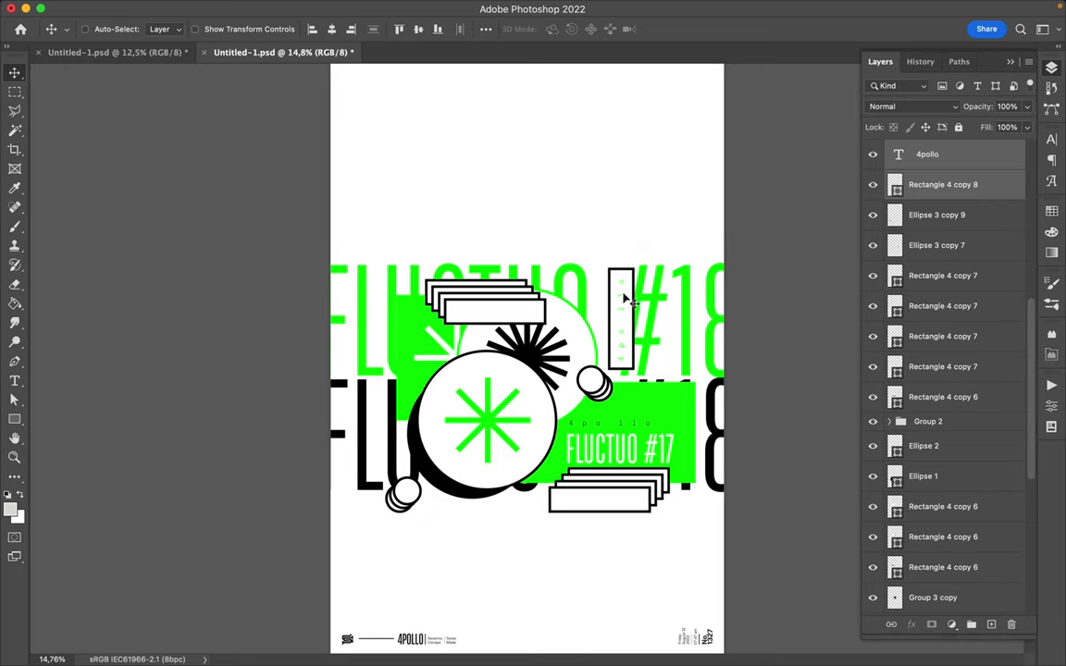
click(521, 292)
shift+click(942, 567)
scroll(881, 471, down, 3)
click(887, 535)
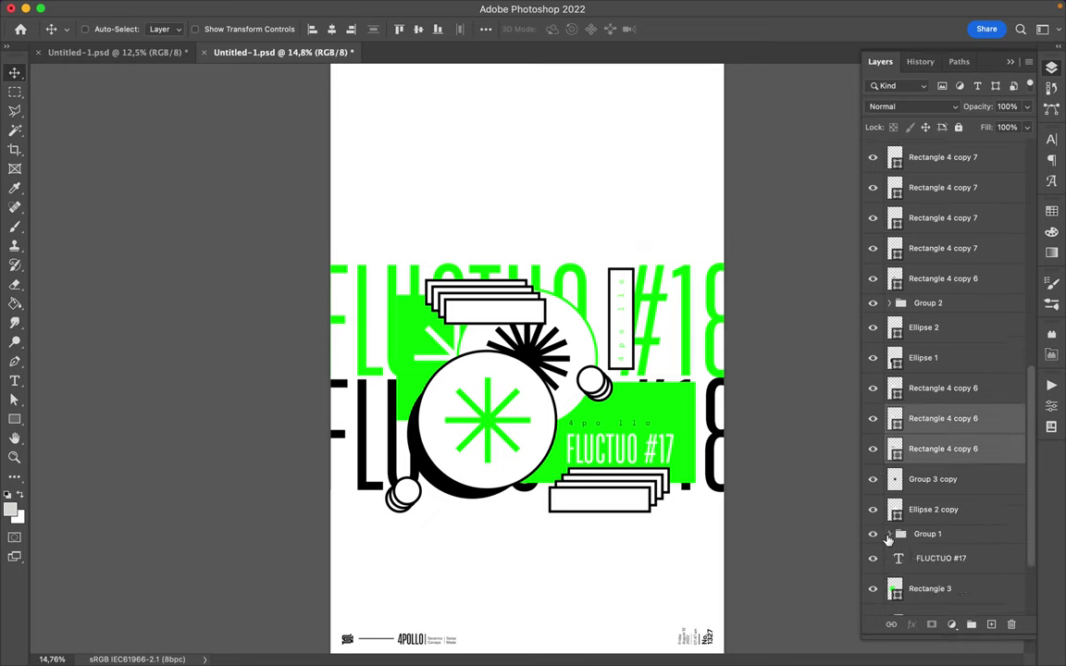
drag(941, 602, 940, 600)
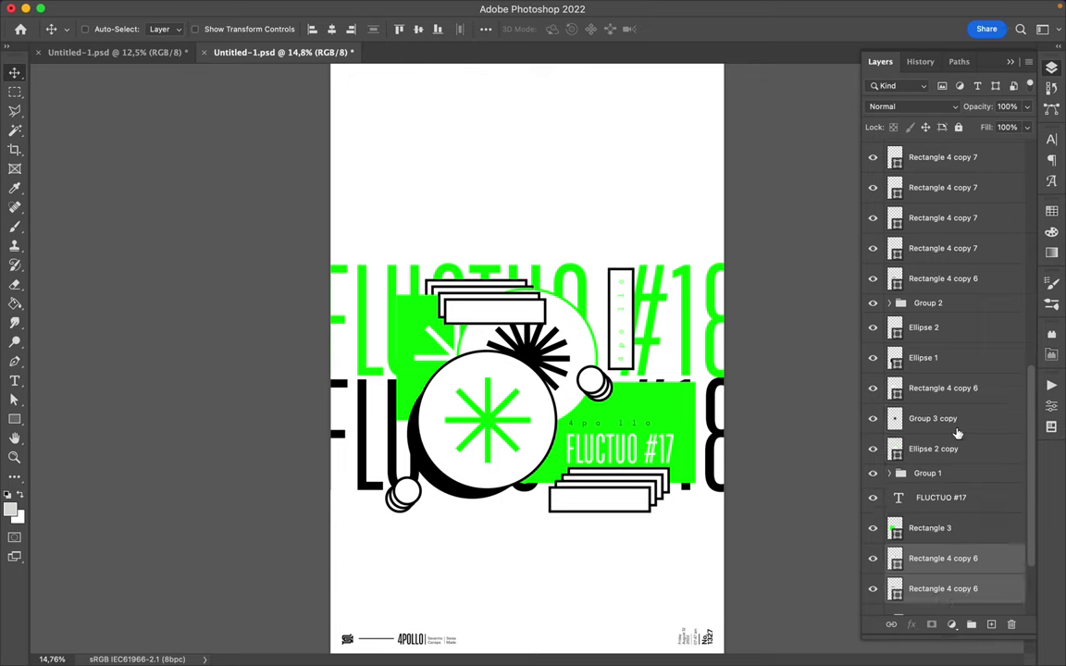
key(ctrl+z)
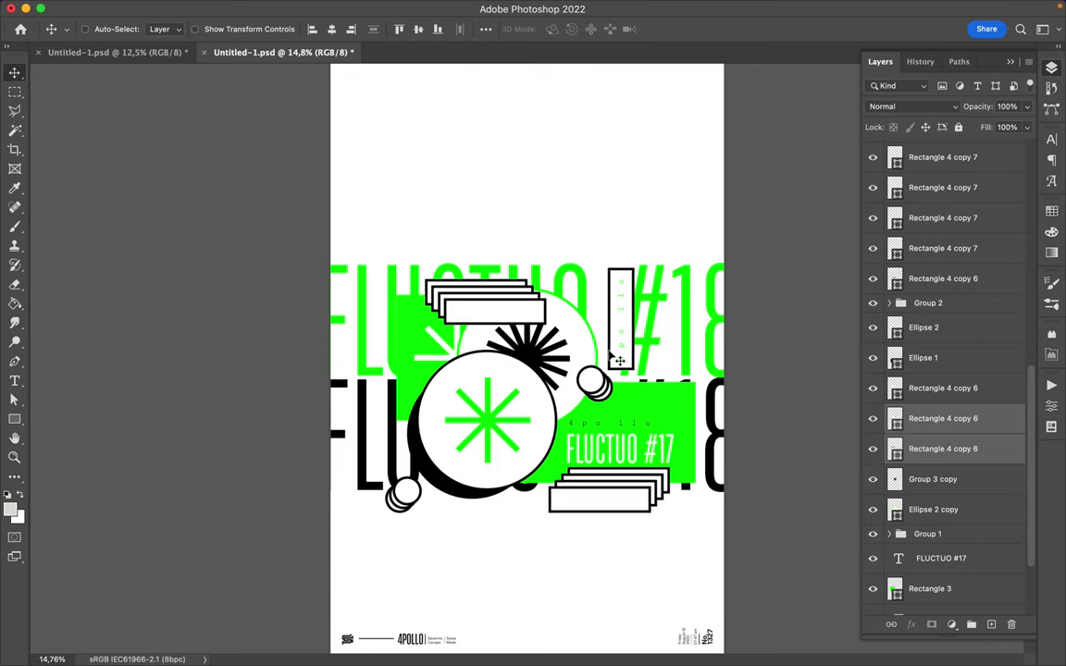
Step: Copy the Ellipse 3 copy 9 circles to the green bar's corner, then switch to Untitled-1.psd
click(374, 462)
drag(402, 495, 694, 378)
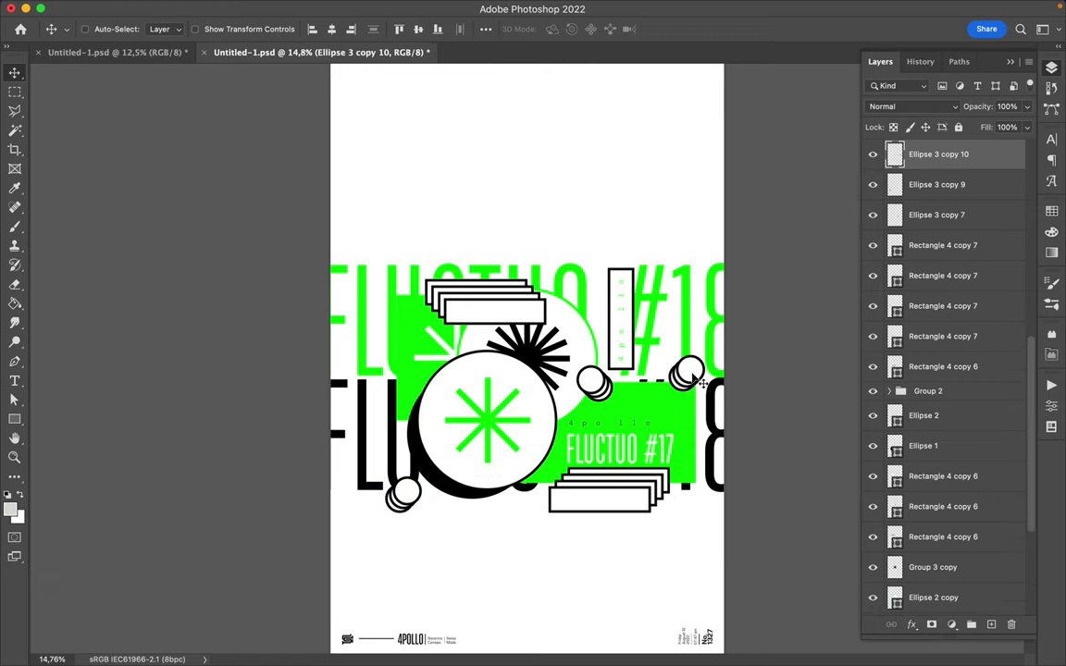
drag(592, 381, 588, 394)
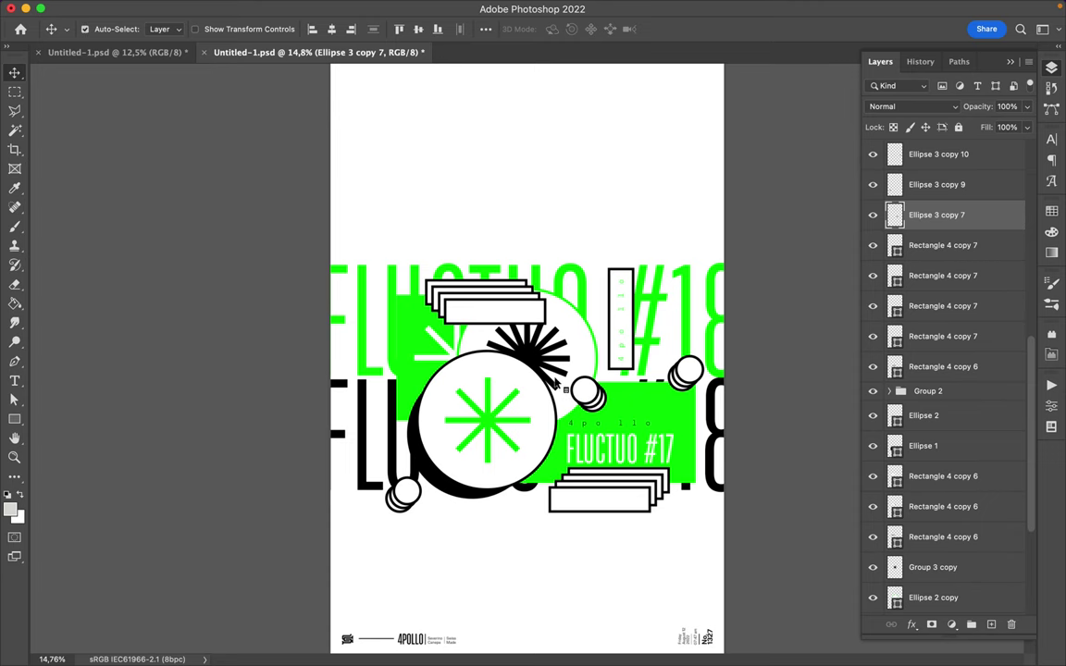
click(130, 50)
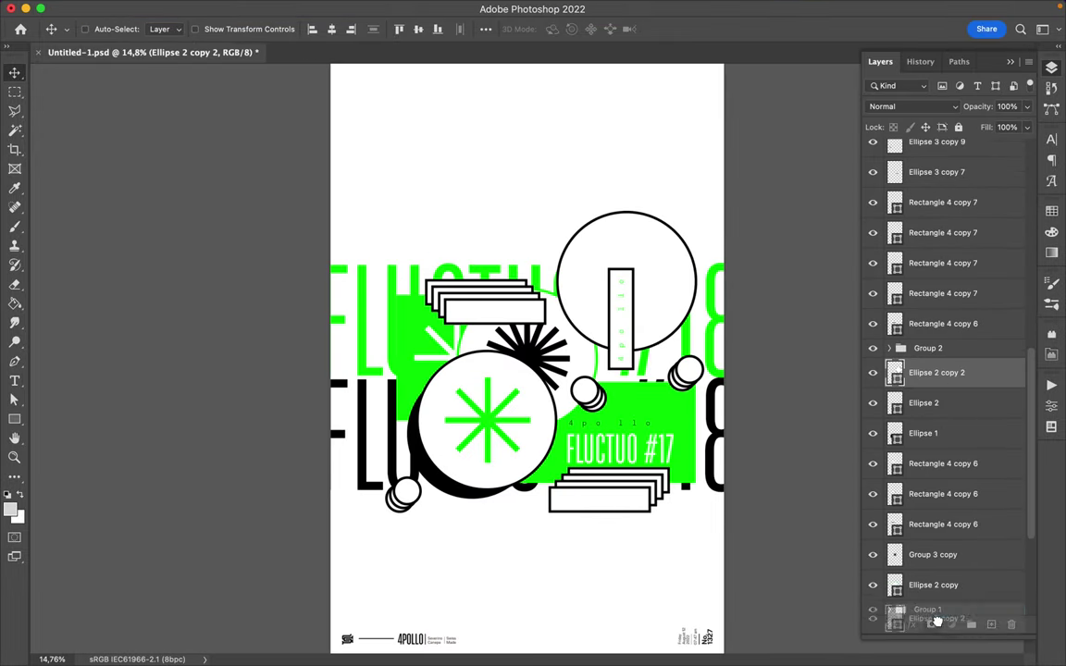
Step: Move Ellipse 2 copy 2 above Rectangle 6 copy and drop a green circle copy lower on the page
drag(937, 622, 945, 560)
mouse_move(628, 245)
mouse_down()
mouse_move(585, 331)
mouse_move(558, 260)
mouse_move(590, 235)
mouse_up()
mouse_move(577, 330)
mouse_down()
mouse_move(511, 525)
mouse_move(492, 530)
mouse_up()
Step: Send the circle copy back and fan out offset copies of the green outline circle lower-right
key(ctrl+[)
key(ctrl+[)
key(ctrl+[)
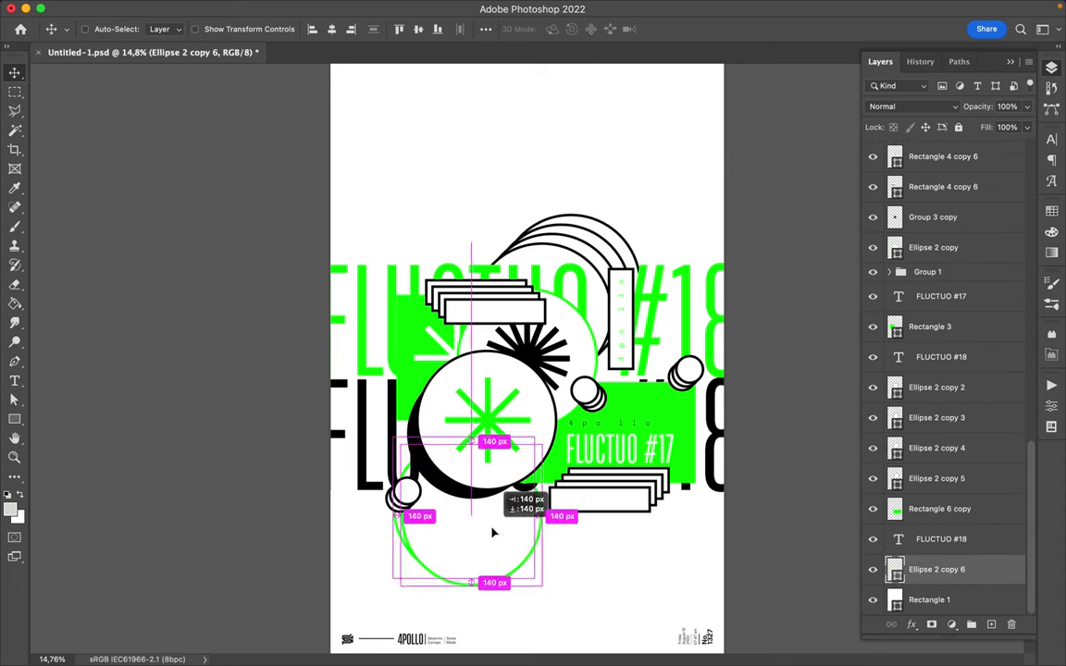
drag(936, 539, 936, 600)
drag(504, 523, 519, 536)
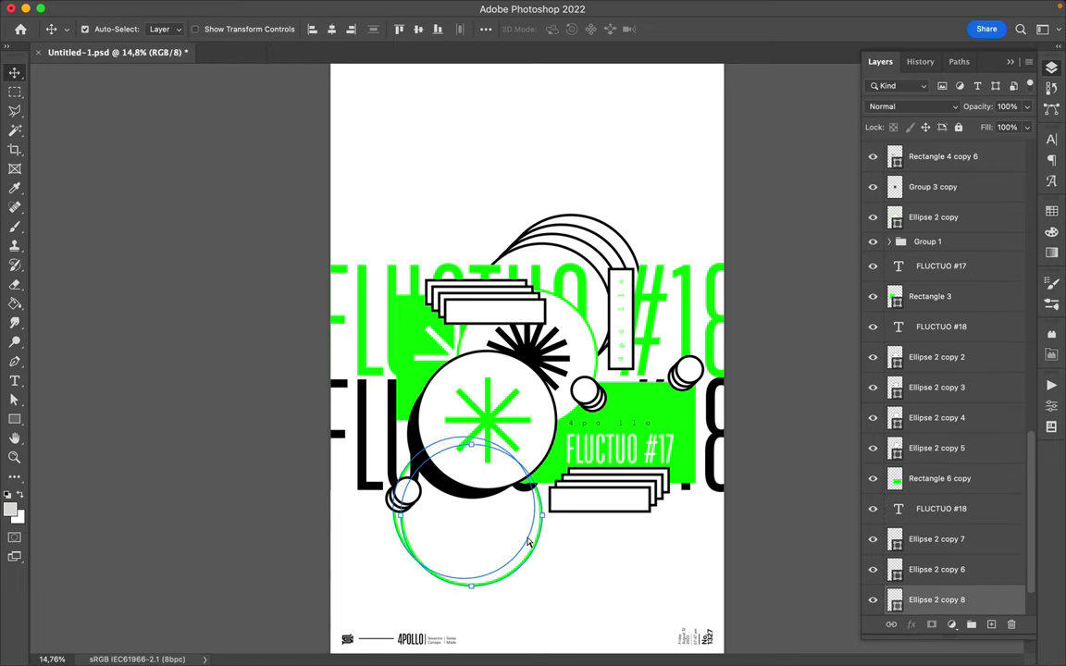
click(925, 572)
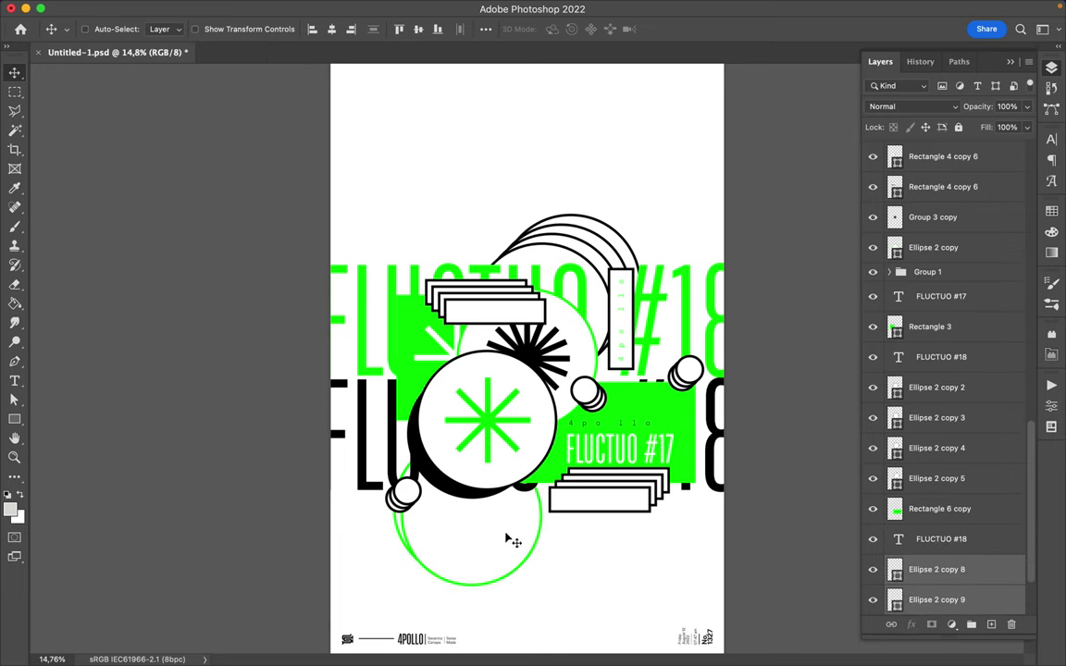
drag(509, 545, 521, 553)
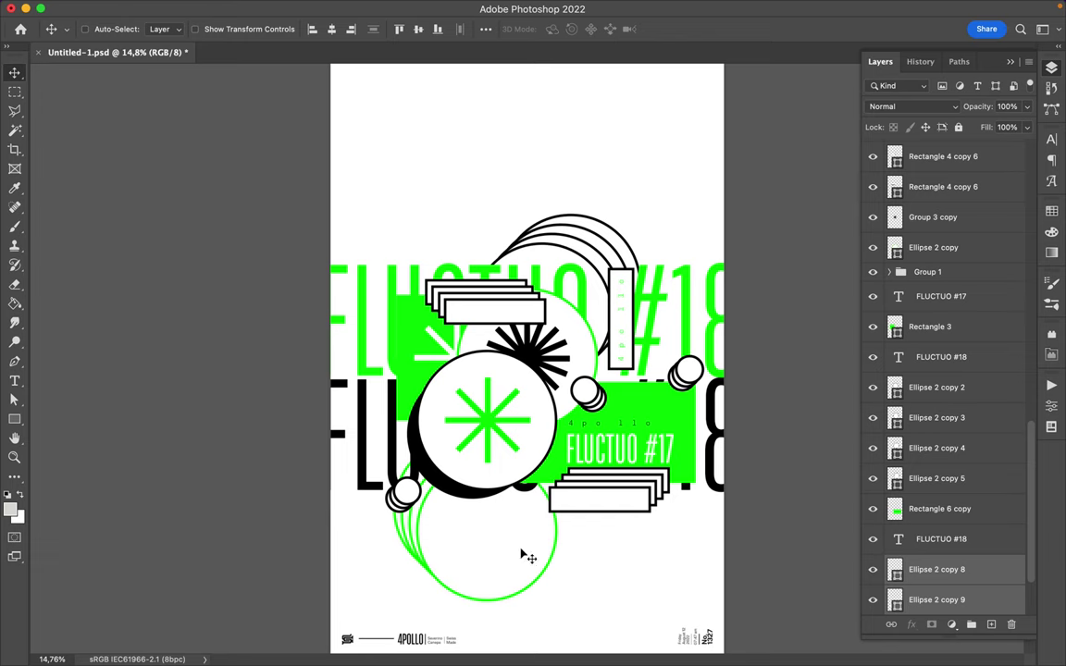
Step: Draw a new circle with the Ellipse Tool below the central disc
key(u)
right_click(14, 419)
click(79, 431)
drag(446, 460, 506, 514)
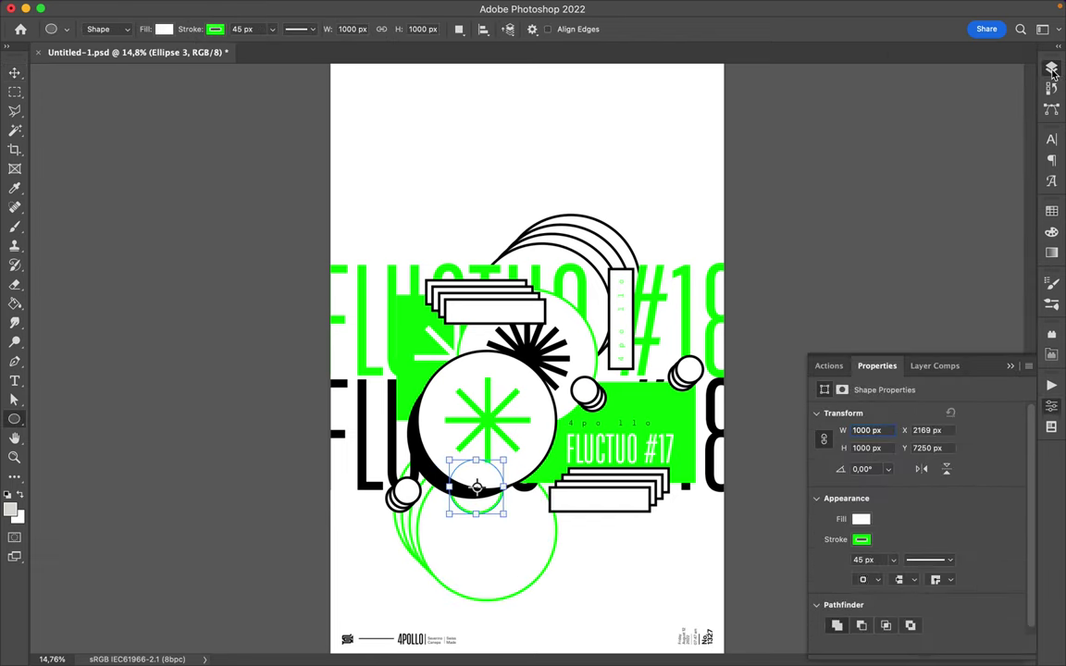
Step: Give the new Ellipse 3 circle a solid green fill and no stroke
click(1050, 71)
click(218, 39)
click(123, 58)
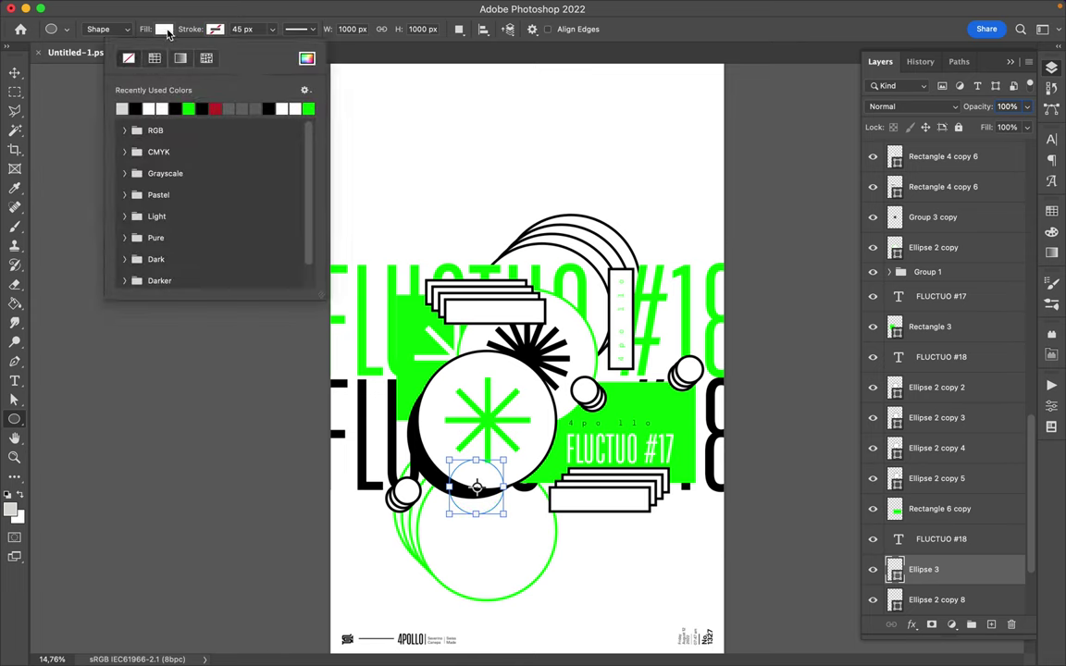
click(164, 29)
click(69, 108)
click(475, 516)
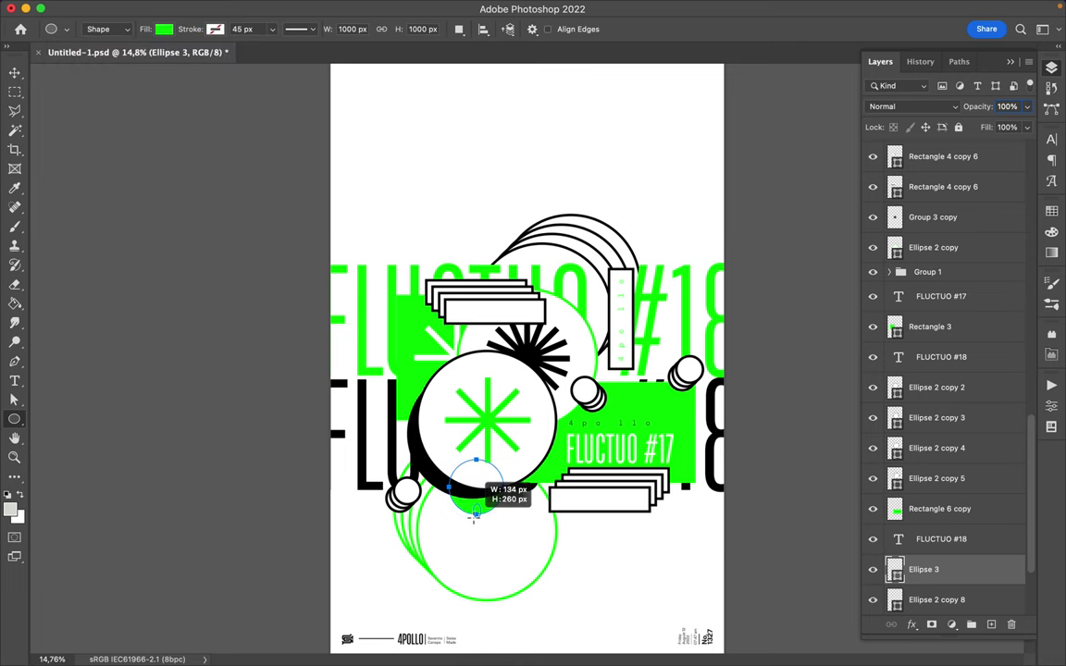
click(492, 497)
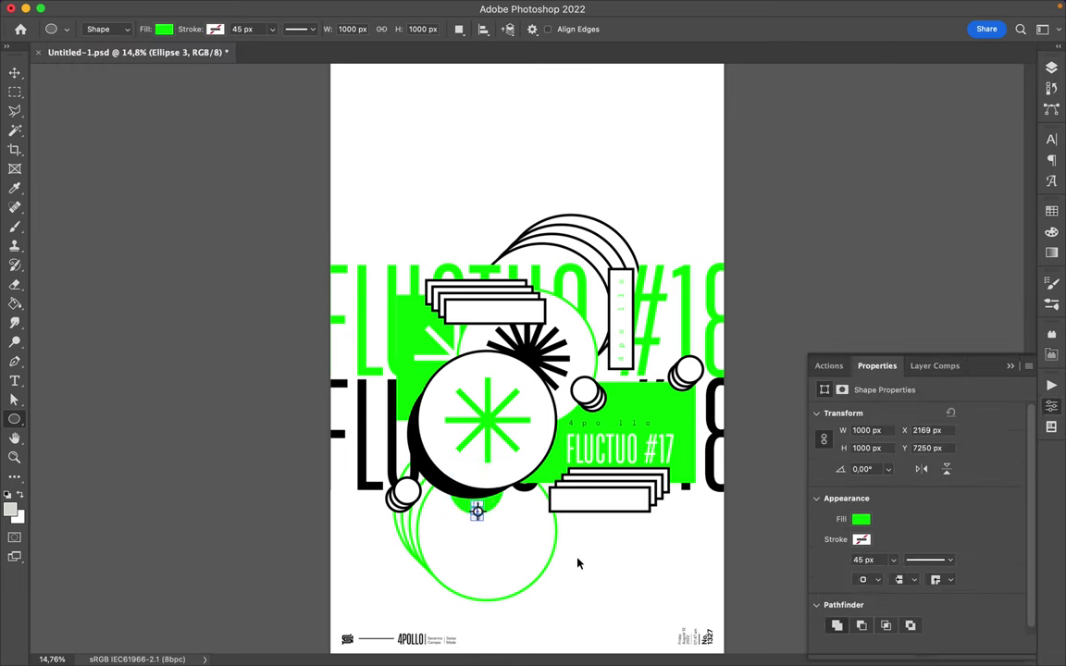
Step: Move the green circle lower left and place a copy near the top arcs
click(14, 72)
drag(481, 523, 468, 522)
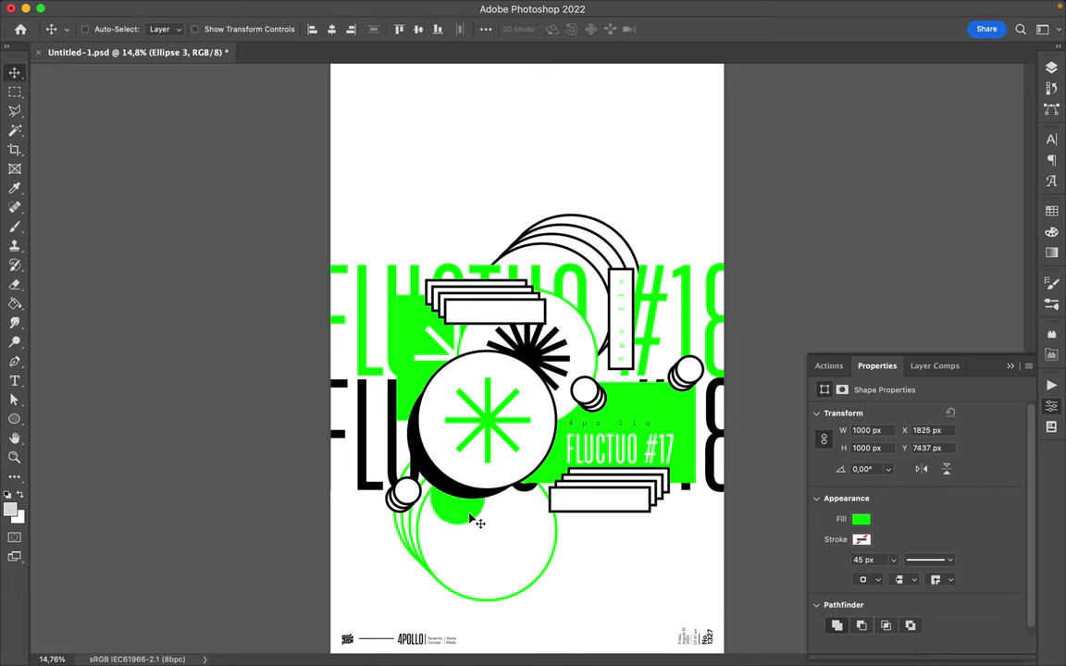
drag(516, 349, 532, 276)
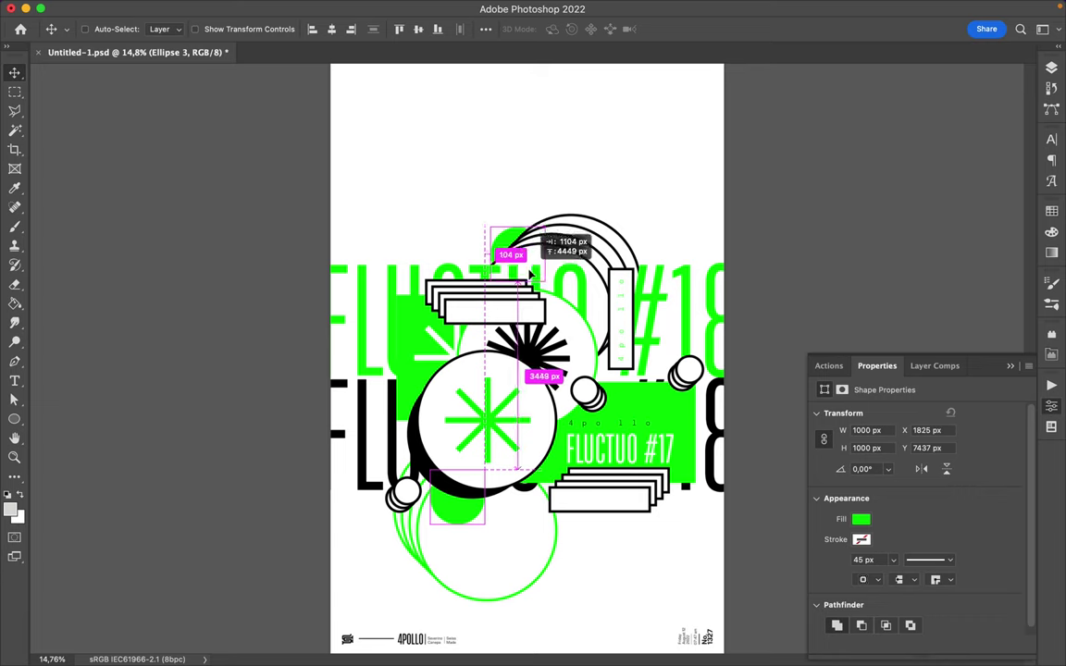
drag(511, 242, 512, 242)
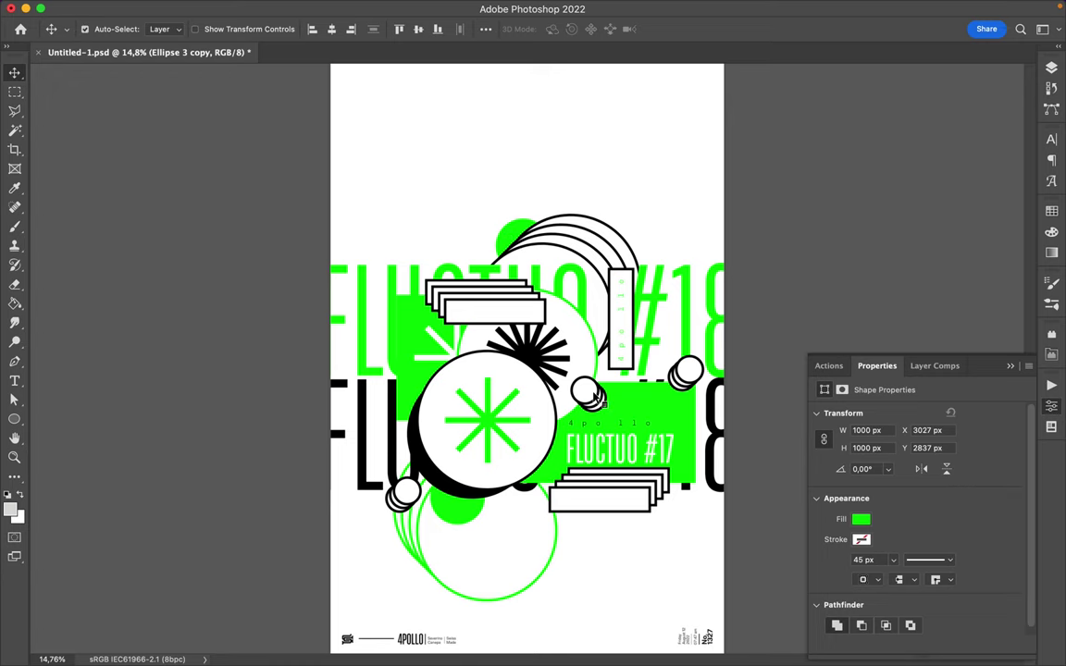
key(F7)
Step: Select the artwork layers from Ellipse 2 copy 6 and nudge them a few pixels vertically
click(942, 571)
scroll(941, 571, up, 15)
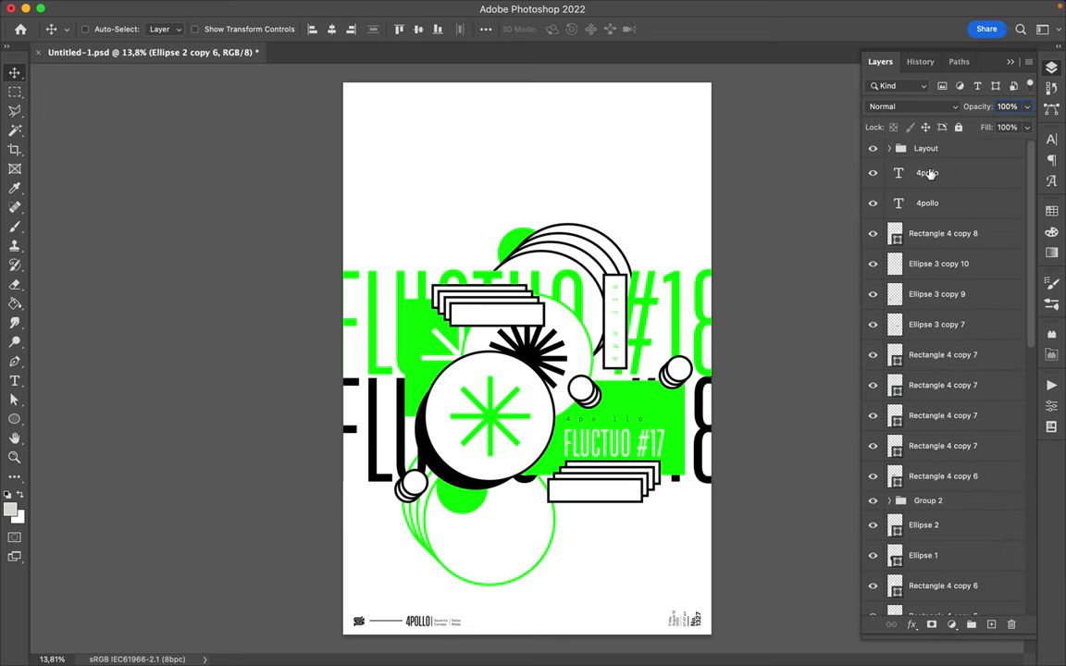
drag(521, 391, 521, 395)
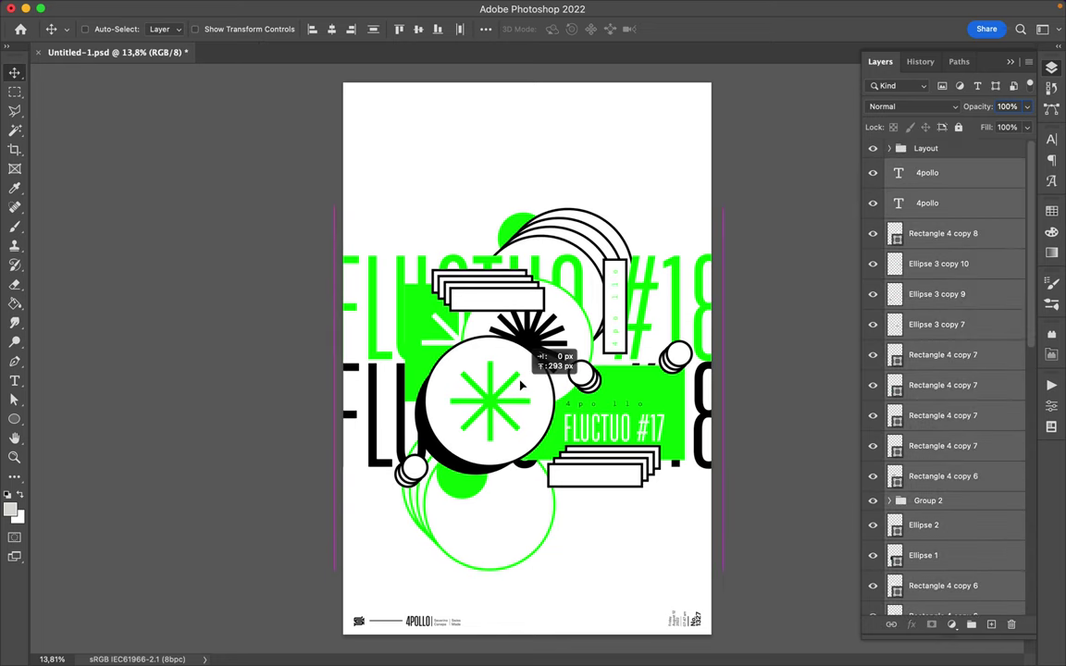
drag(520, 395, 520, 396)
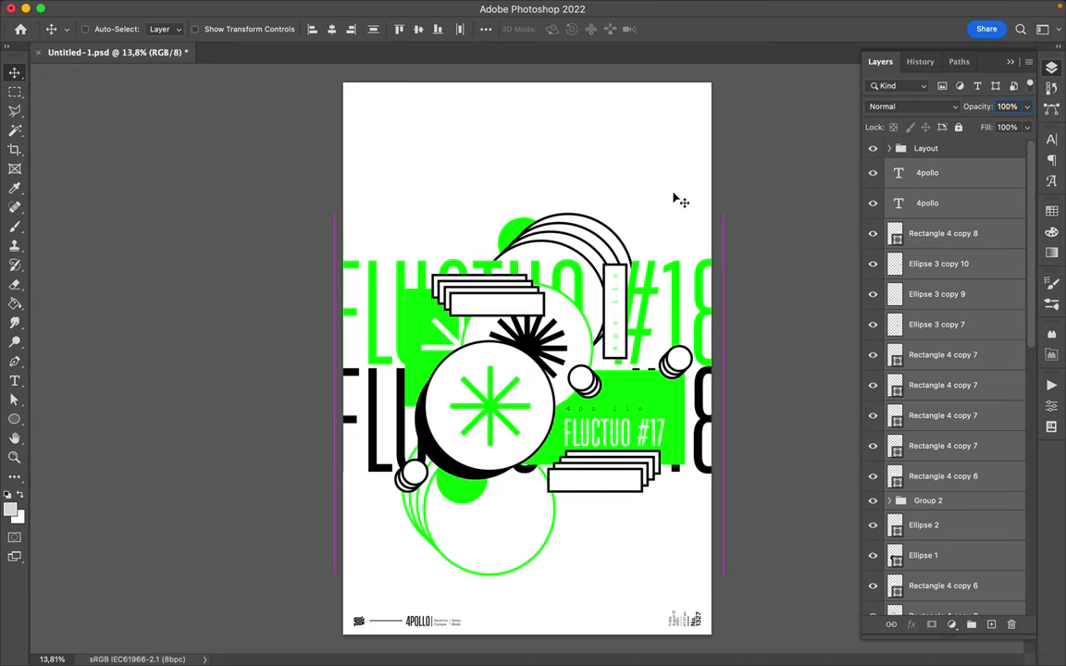
click(712, 9)
click(730, 38)
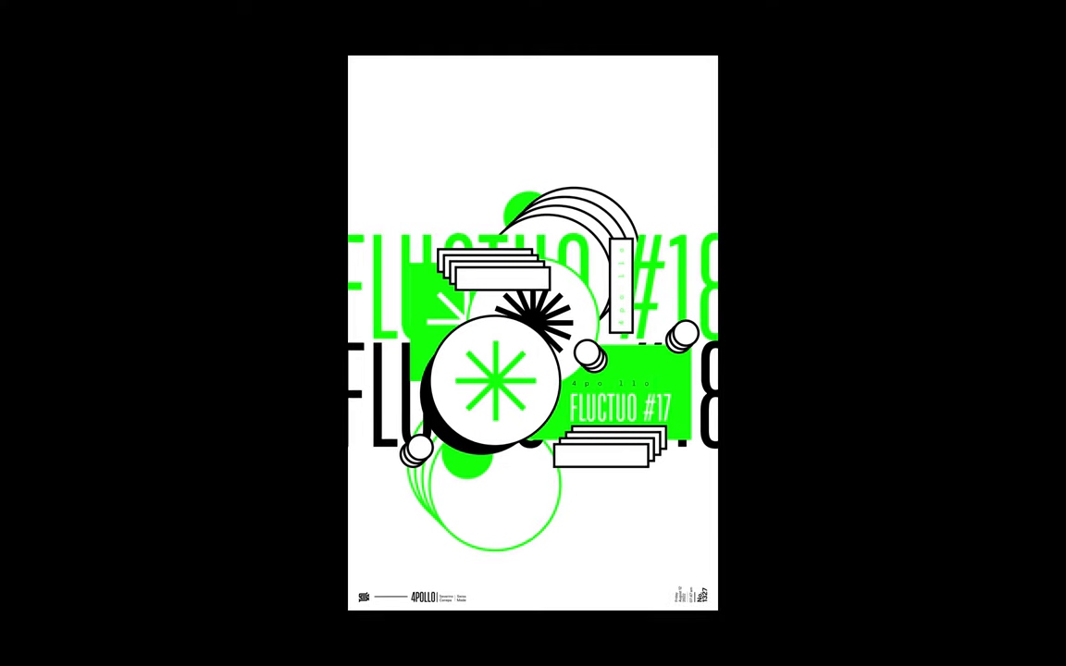